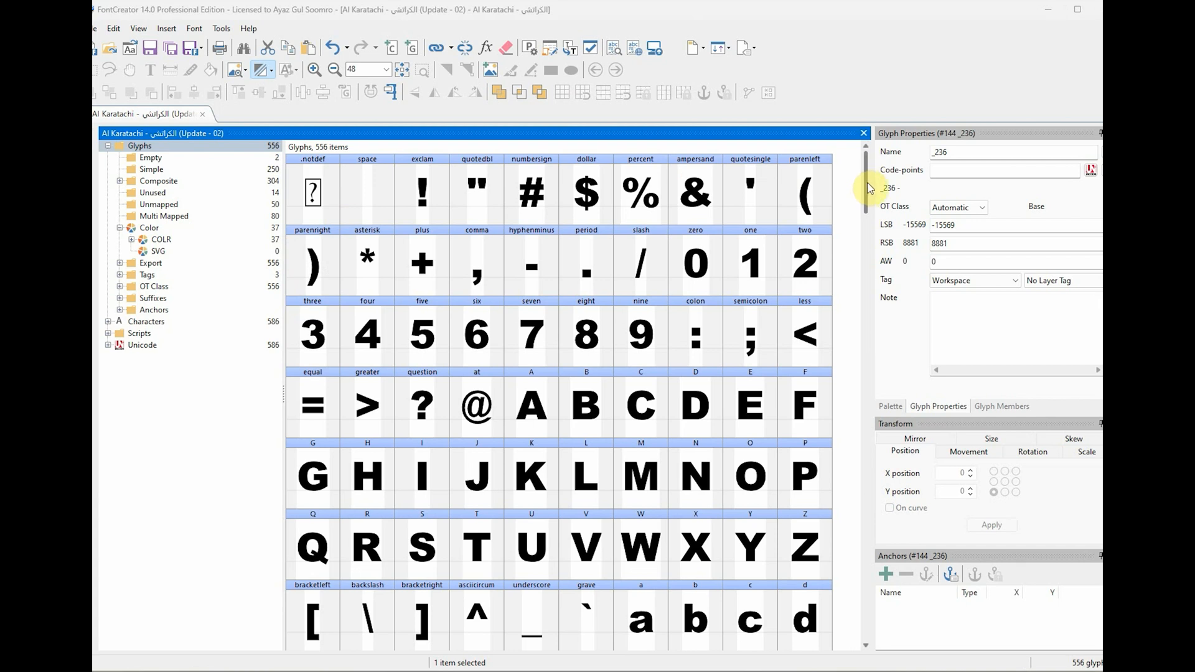
# Examine the blue-coloured Arabic base letters in the glyph overview, from teh with ring to seen with dot below and reh with ring.
pyautogui.scroll(-2, 867, 198)
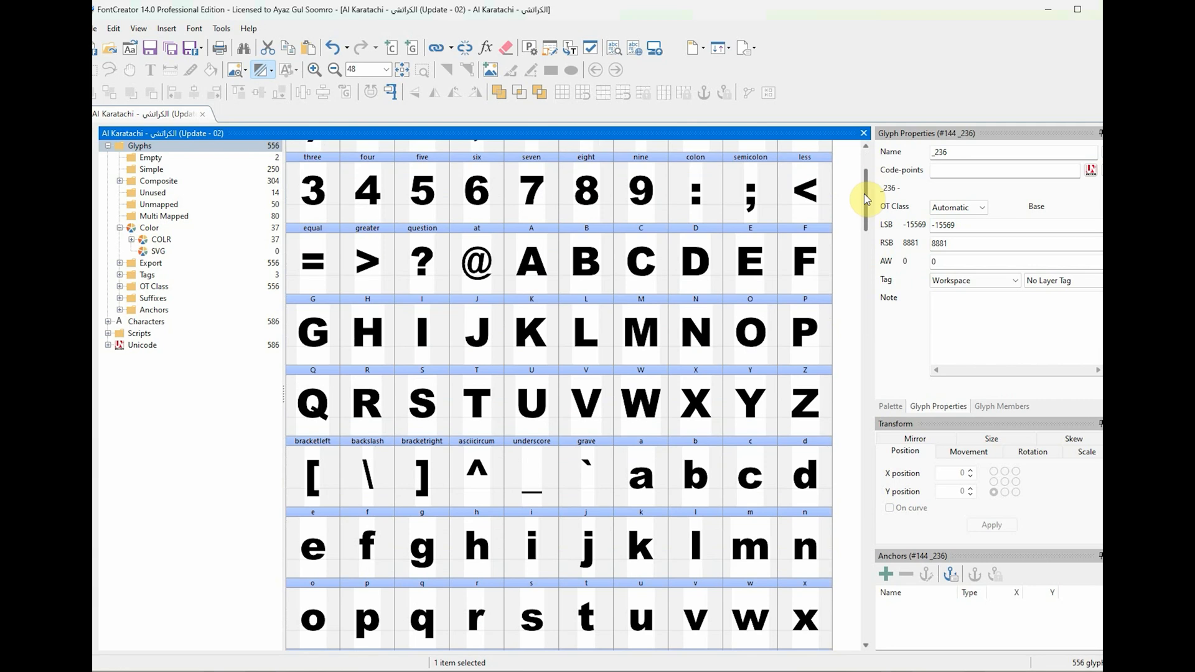
pyautogui.moveTo(867, 199); pyautogui.dragTo(870, 324)
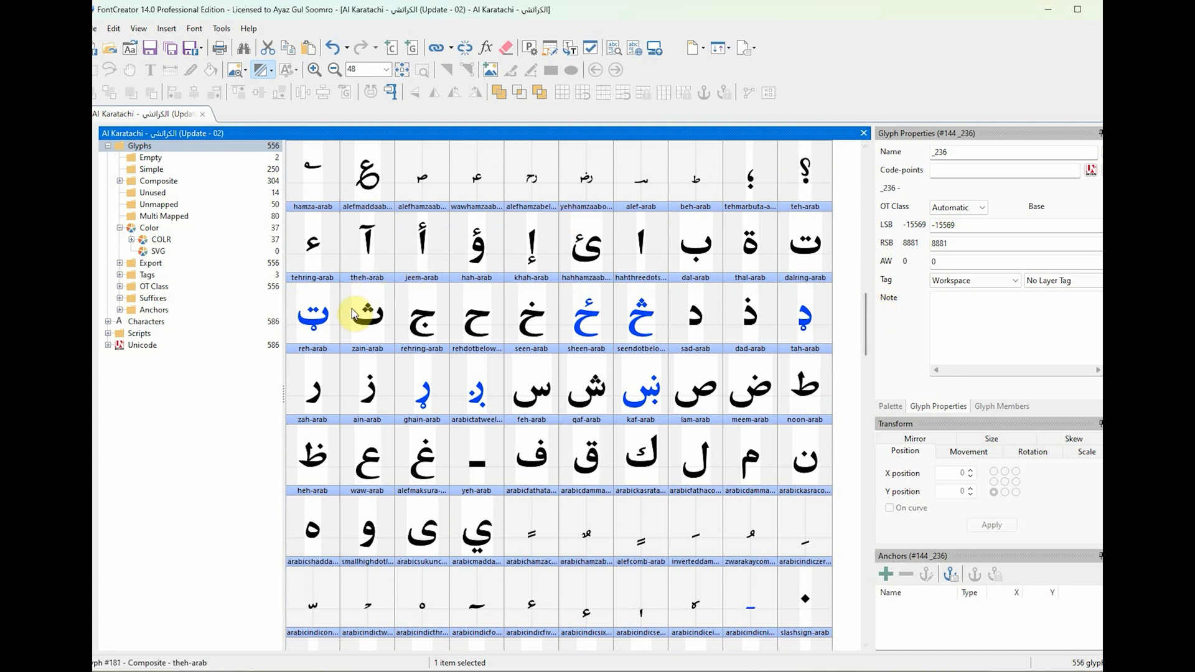
pyautogui.click(314, 317)
pyautogui.click(587, 317)
pyautogui.click(641, 316)
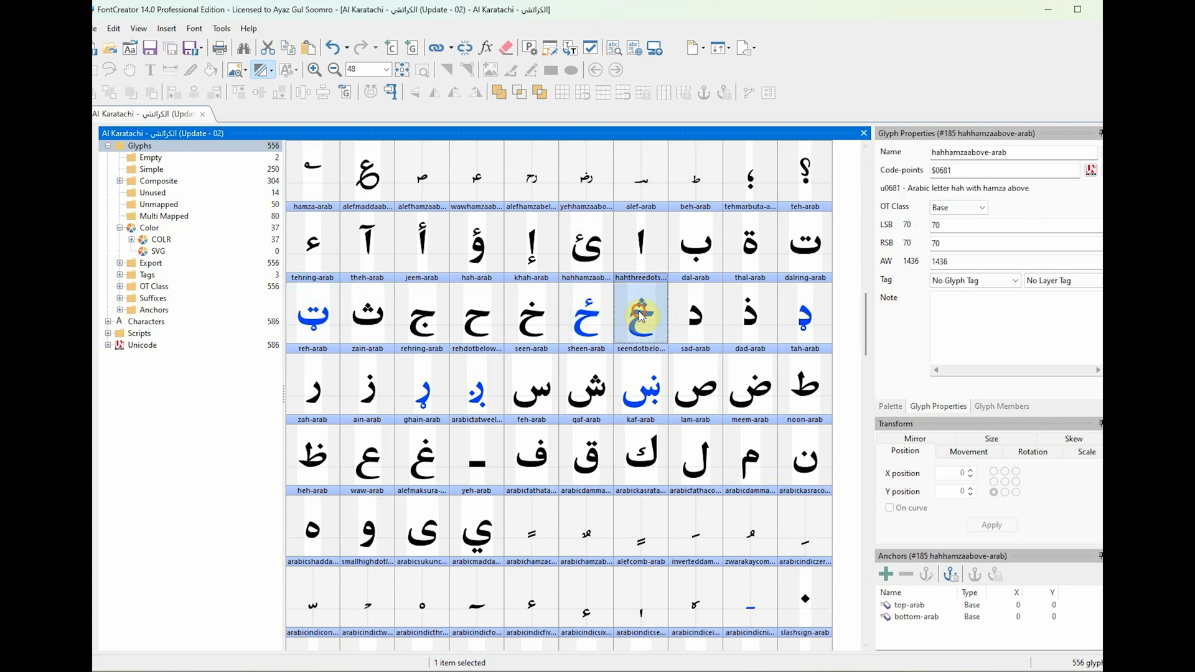
pyautogui.click(810, 318)
pyautogui.click(660, 392)
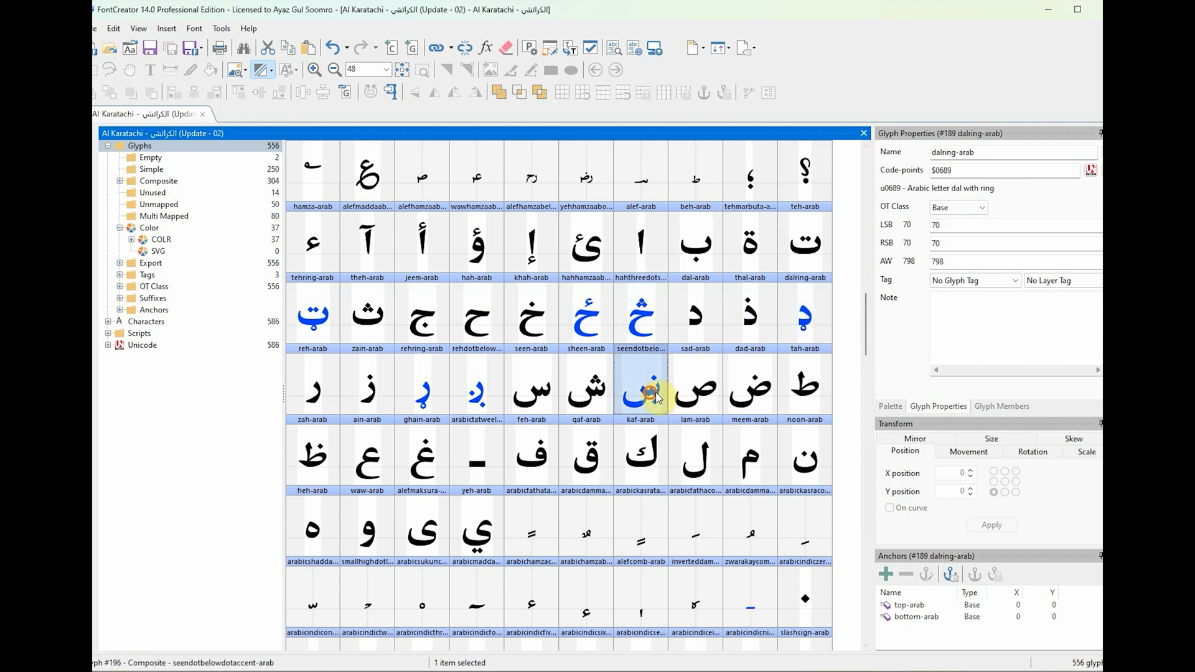
pyautogui.click(464, 393)
pyautogui.press('Left')
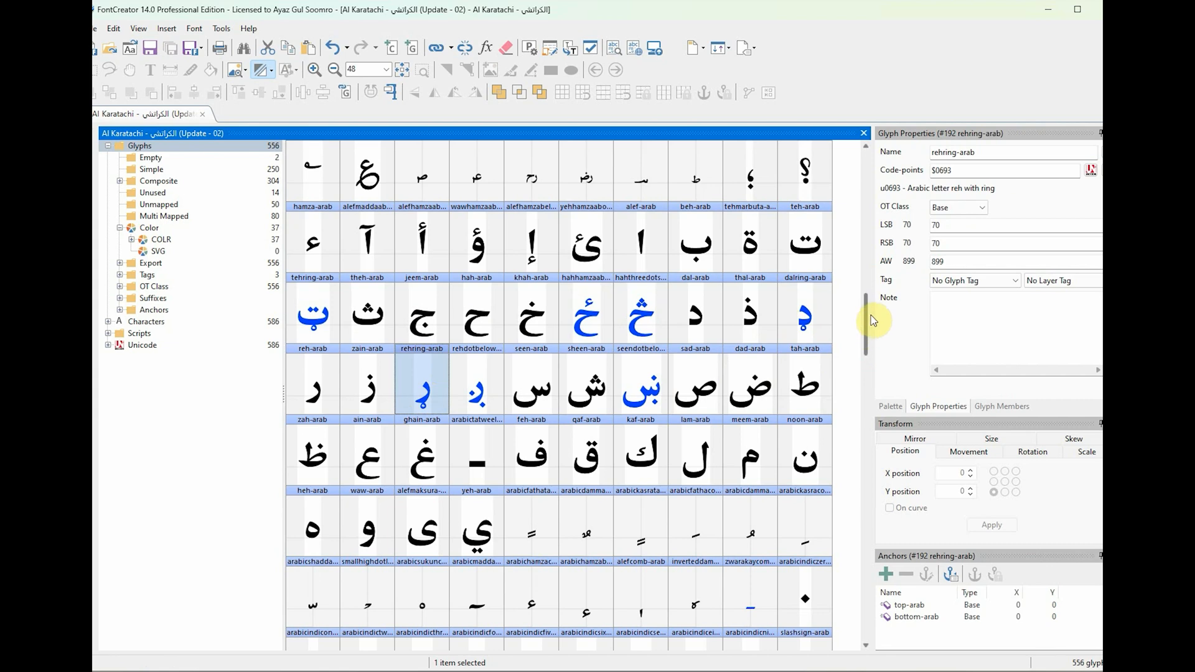
# Examine the blue kaf with ring and Arabic e letters, then the coloured final forms yehtail-arab.fina and _399.
pyautogui.moveTo(869, 320); pyautogui.dragTo(861, 377)
pyautogui.click(801, 354)
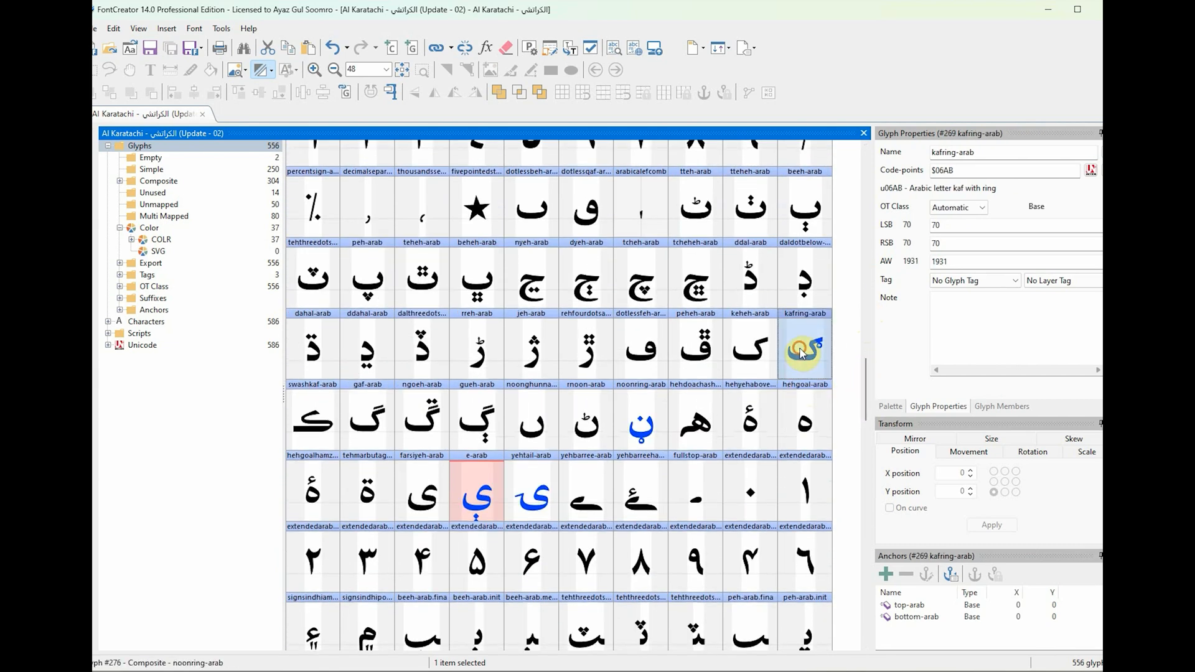
pyautogui.click(472, 493)
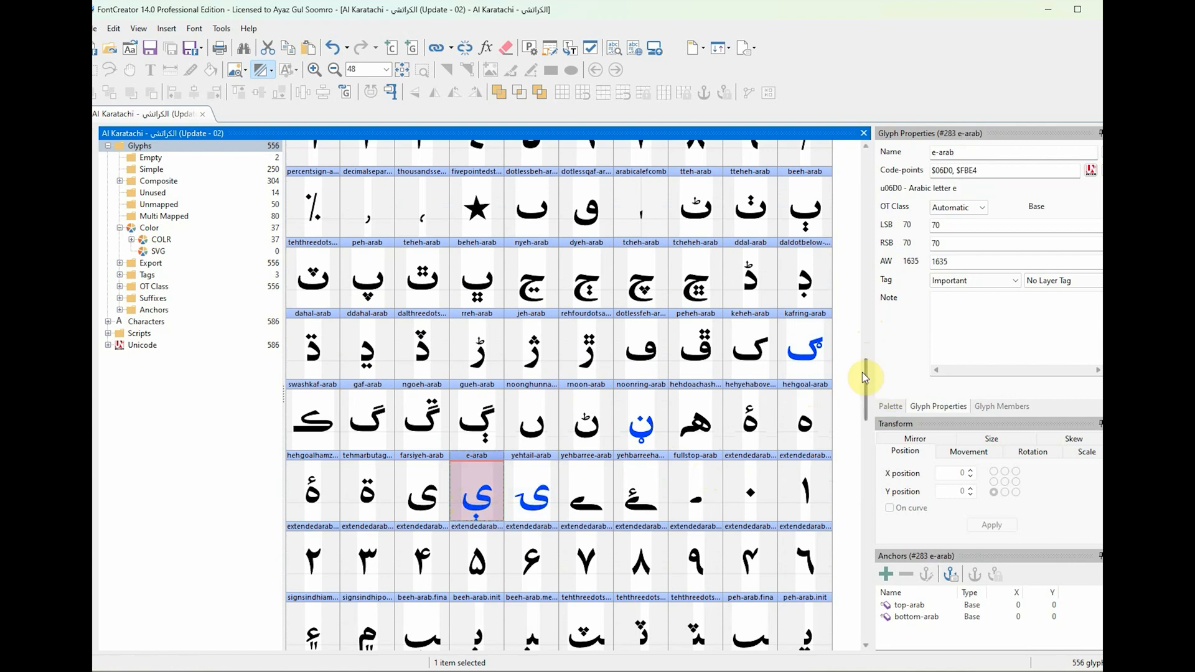
pyautogui.moveTo(870, 380); pyautogui.dragTo(865, 481)
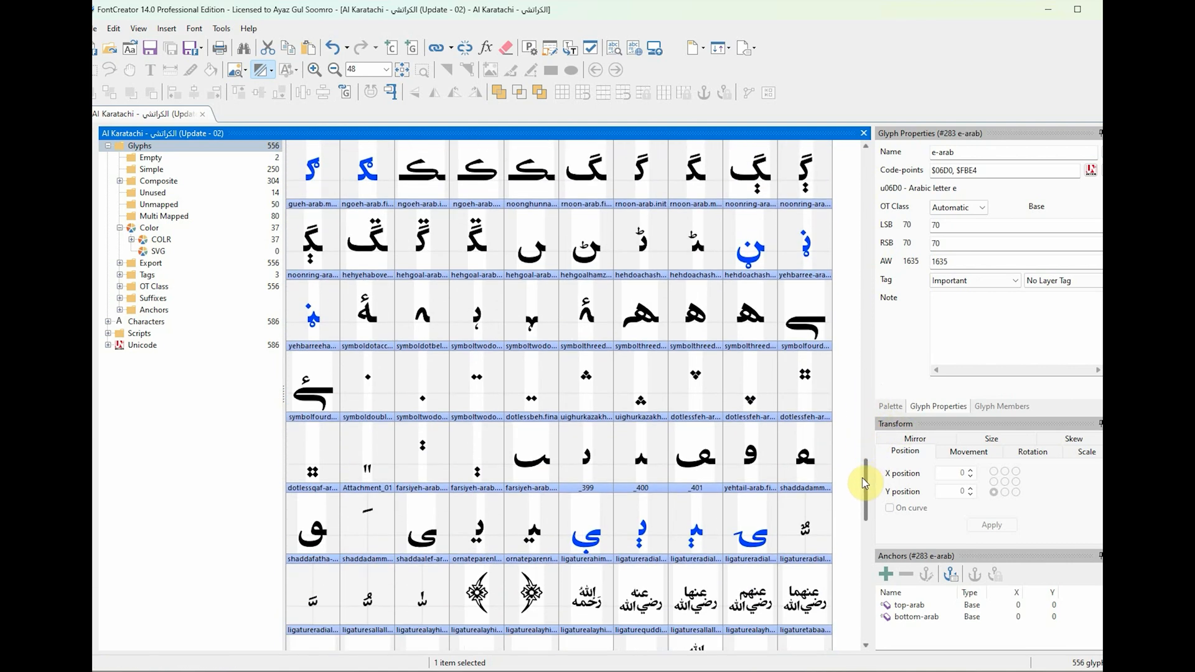
pyautogui.click(739, 528)
pyautogui.click(601, 535)
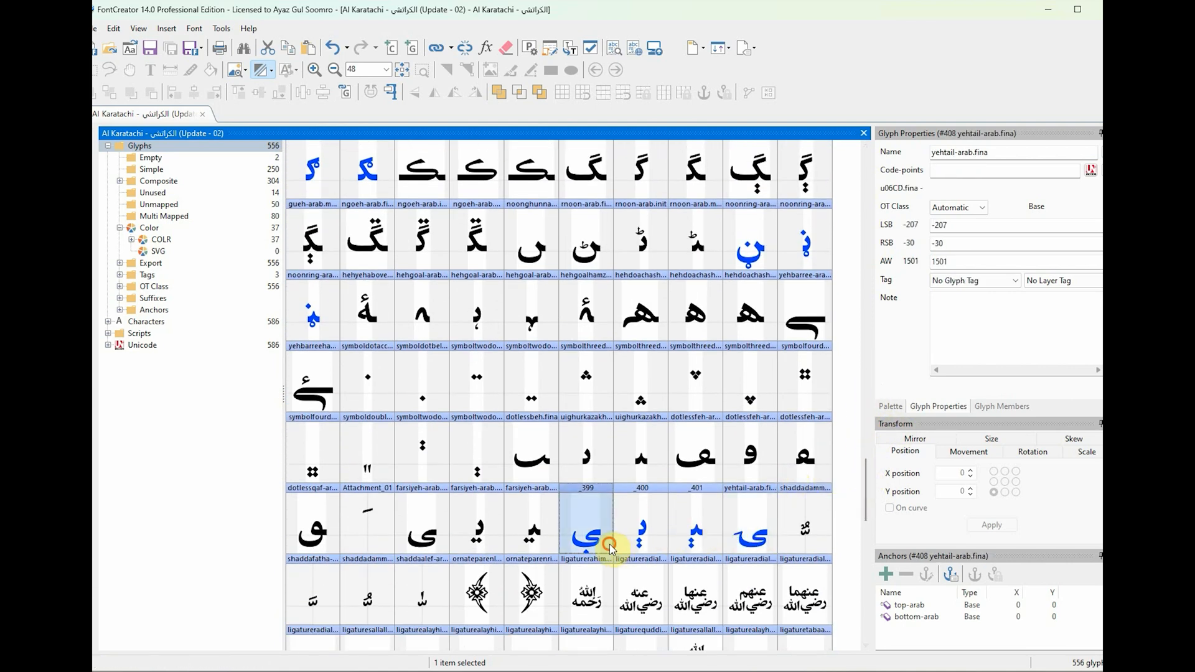
pyautogui.moveTo(867, 477); pyautogui.dragTo(871, 498)
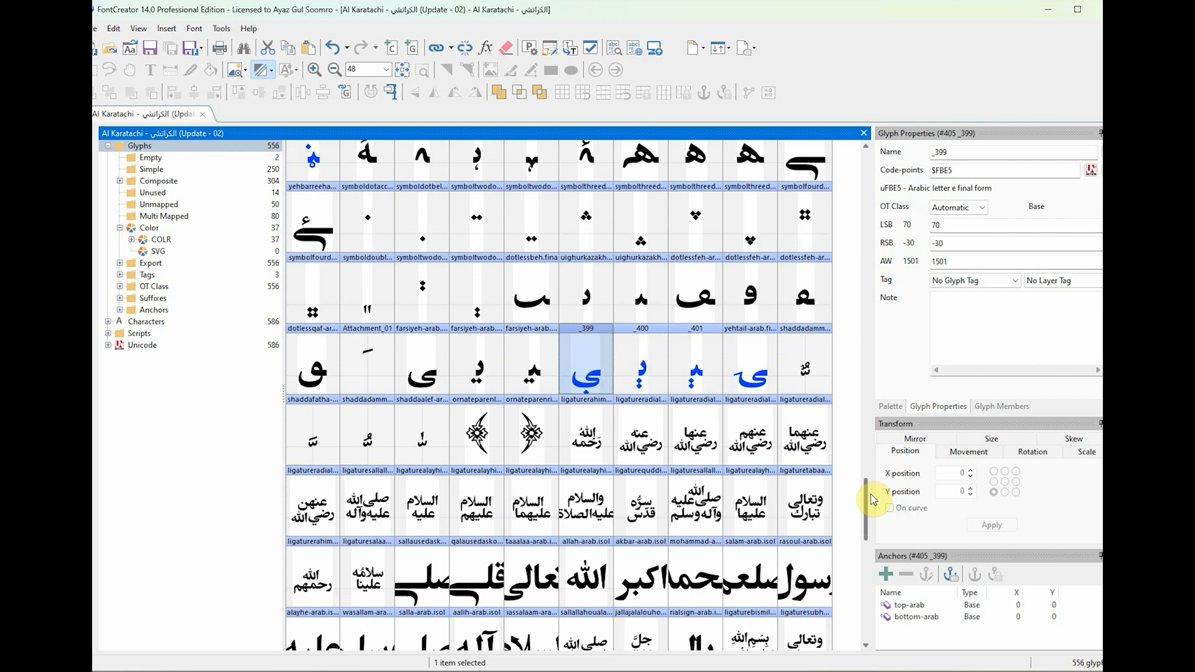
# Inspect the properties of the blue zwarakaycomb-arab mark among the Arabic diacritics.
pyautogui.moveTo(871, 494); pyautogui.dragTo(886, 341)
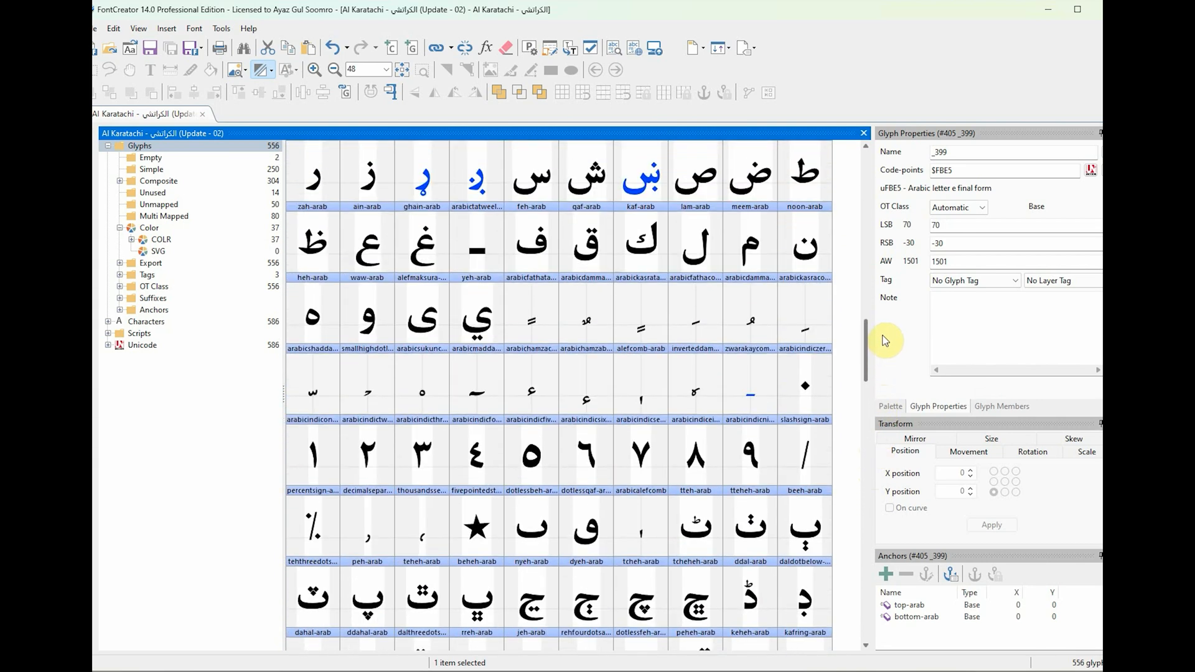
pyautogui.click(753, 383)
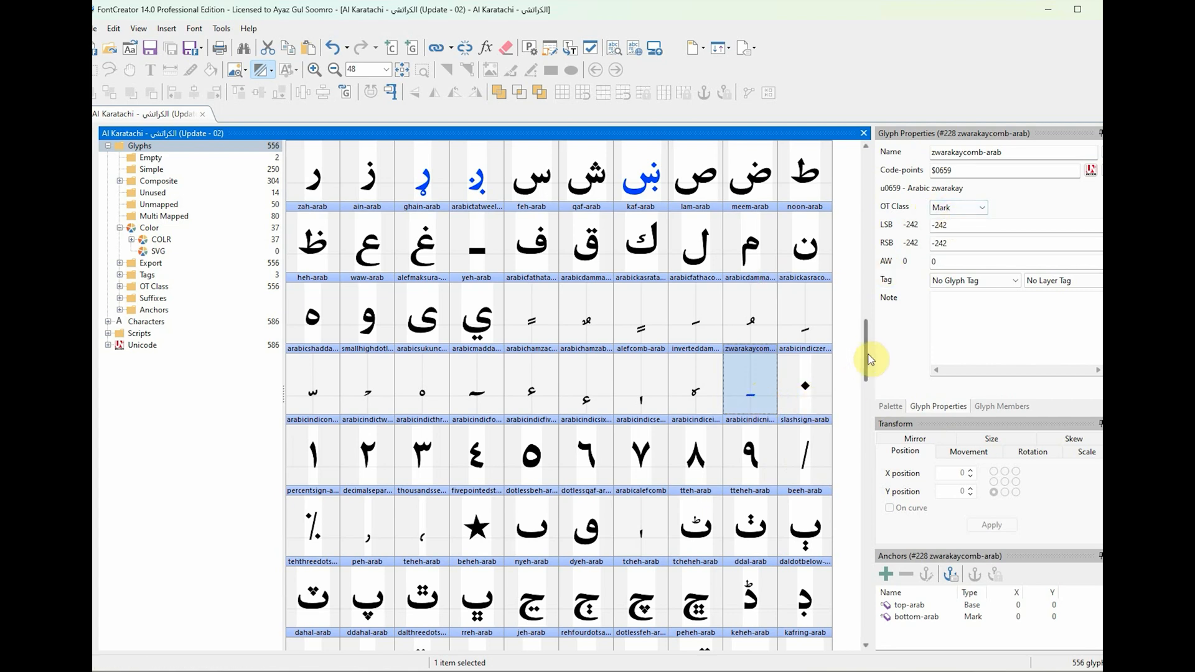
pyautogui.moveTo(868, 359); pyautogui.dragTo(869, 355)
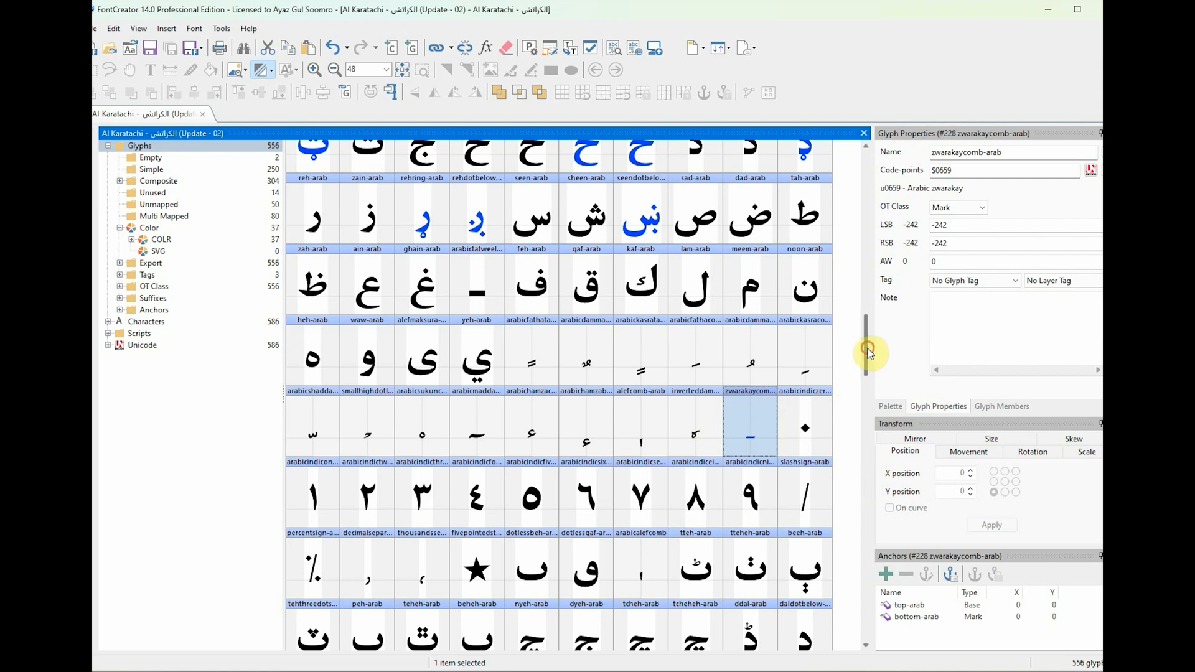
pyautogui.moveTo(870, 354); pyautogui.dragTo(864, 346)
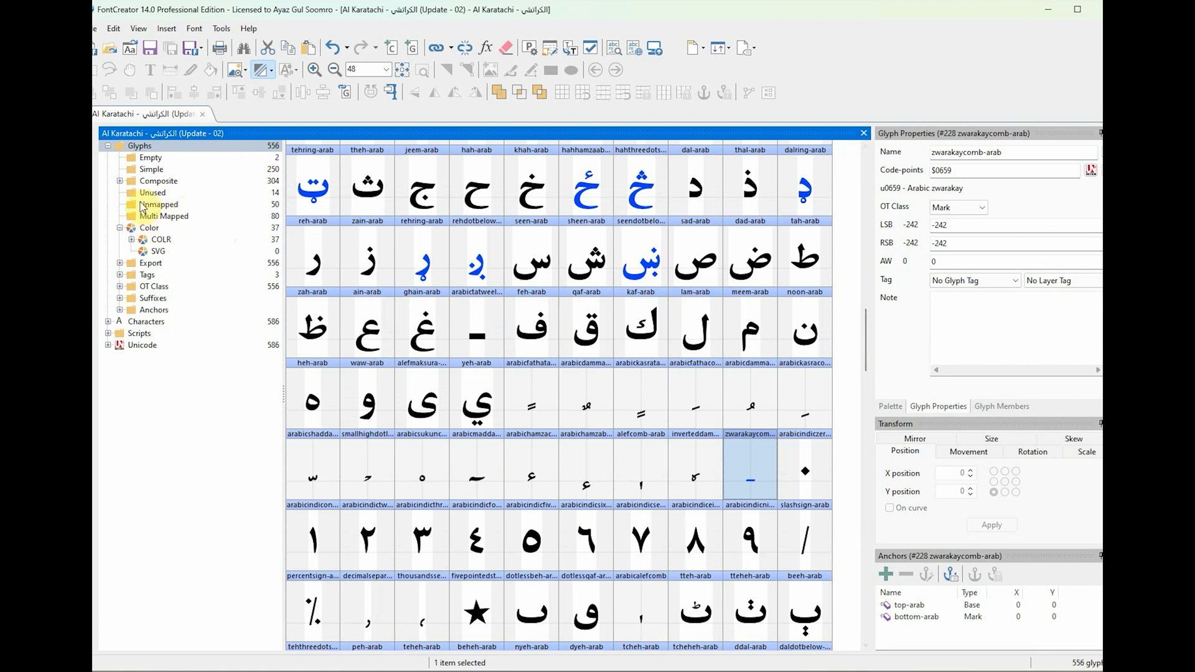
# Filter the overview to colour glyphs, select all of them, and remove their colour.
pyautogui.click(154, 231)
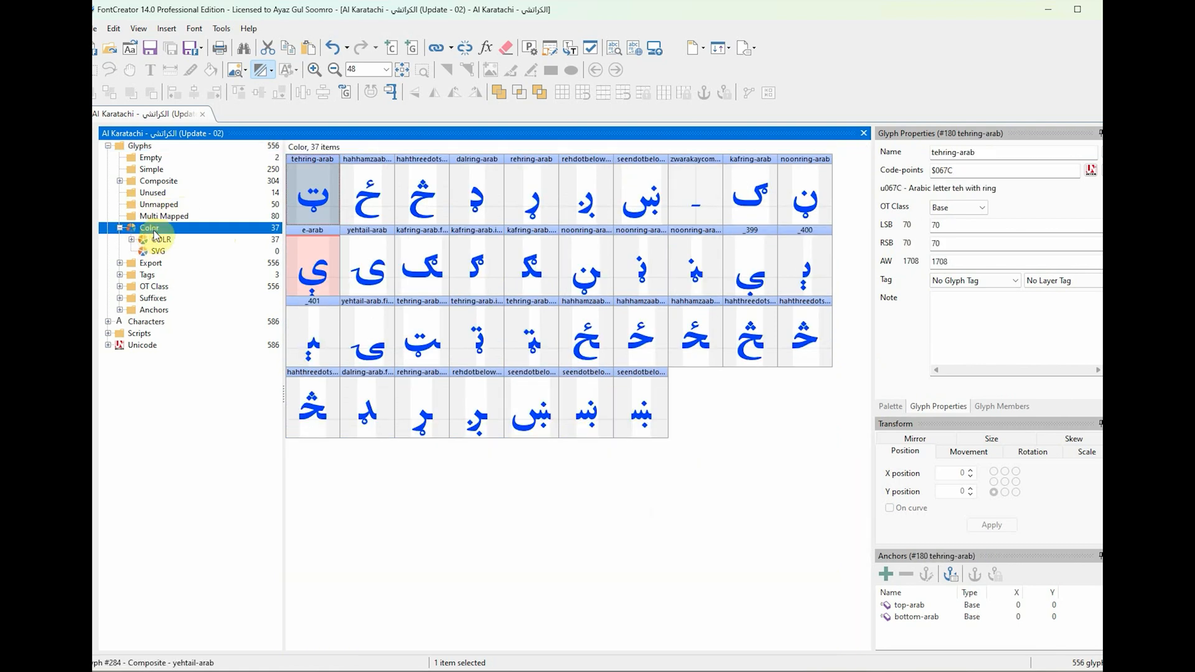
pyautogui.keyDown('shift'); pyautogui.click(647, 418); pyautogui.keyUp('shift')
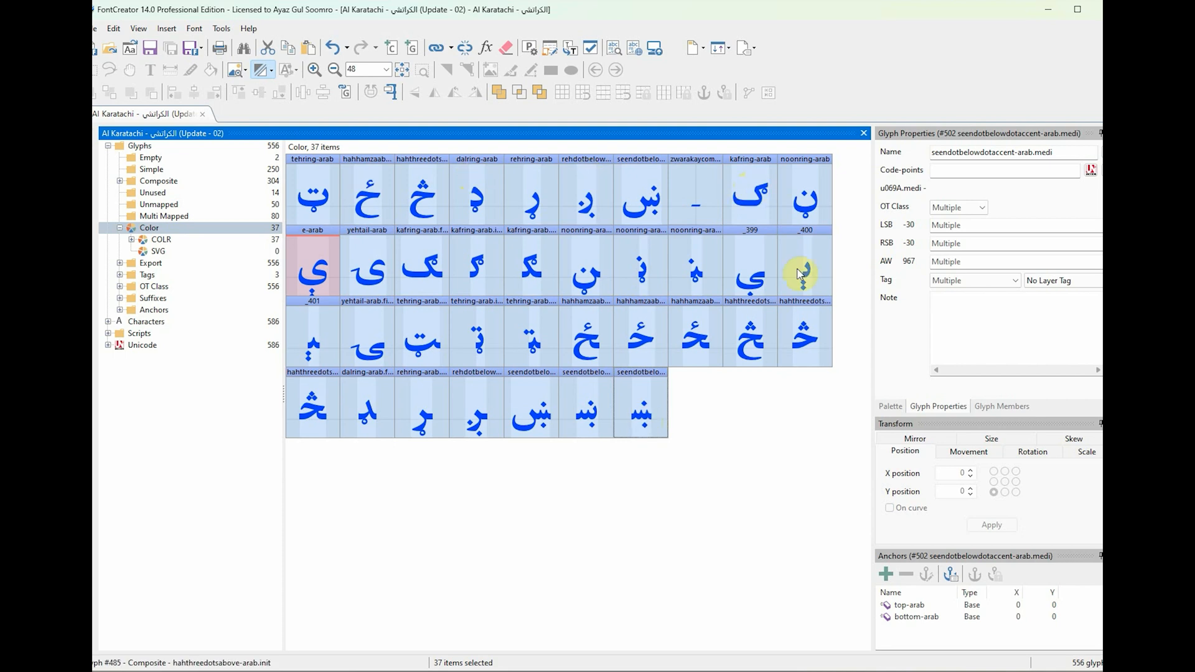
pyautogui.click(734, 446)
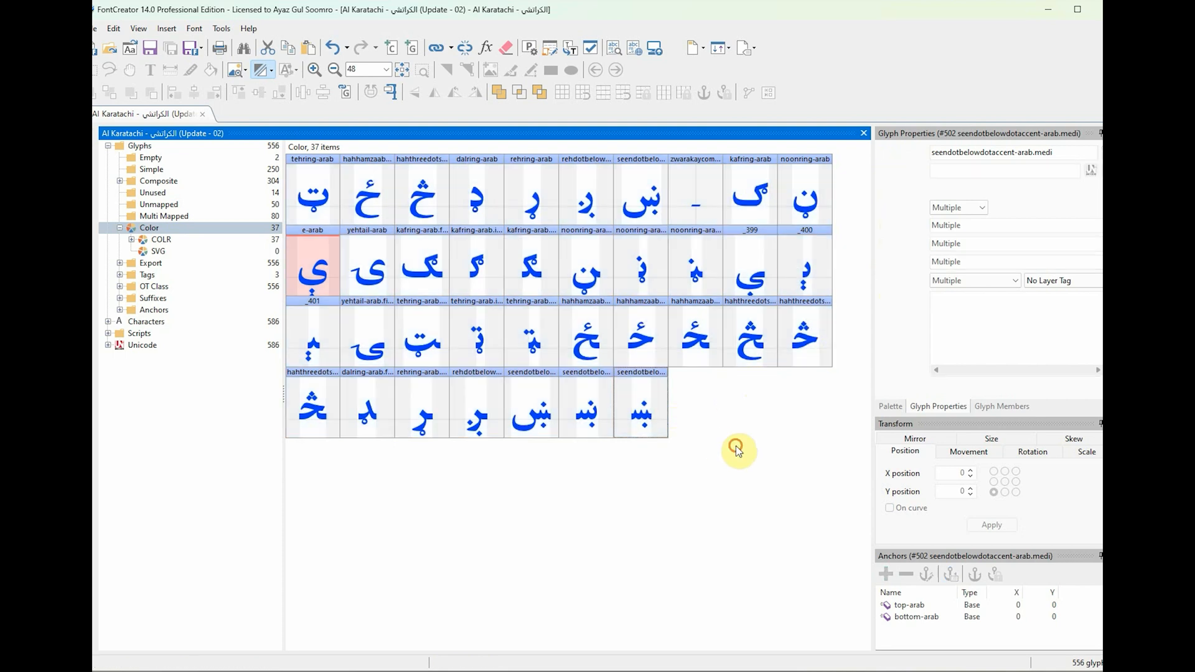
pyautogui.click(313, 194)
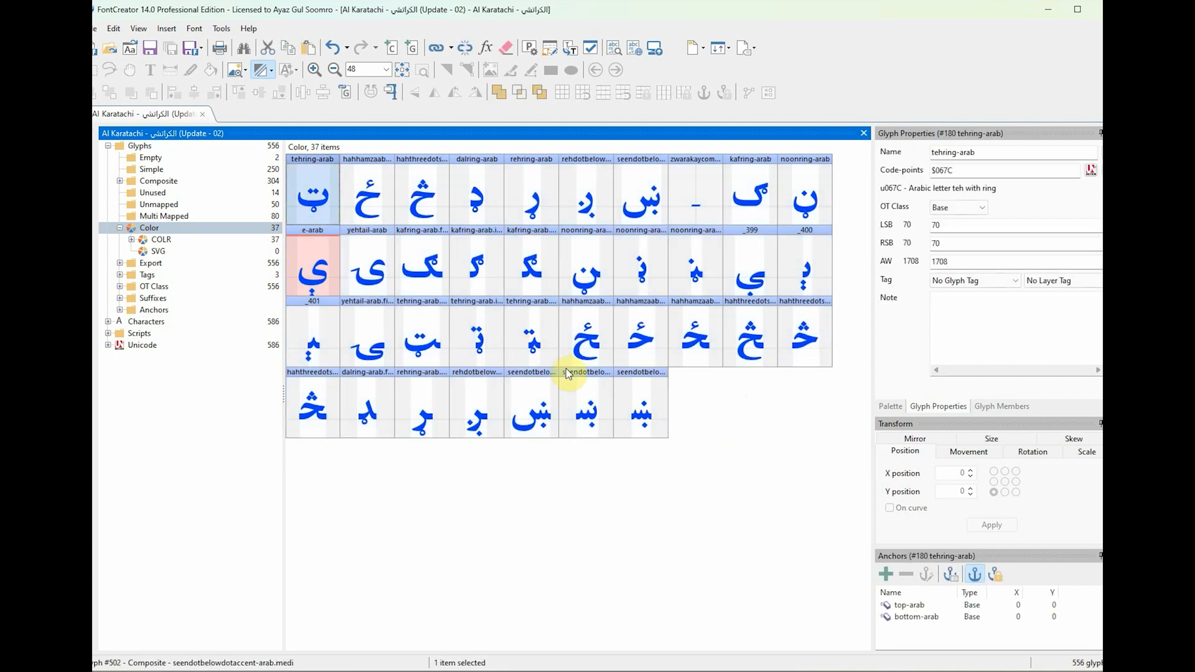
pyautogui.keyDown('shift'); pyautogui.click(651, 411); pyautogui.keyUp('shift')
pyautogui.rightClick(652, 411)
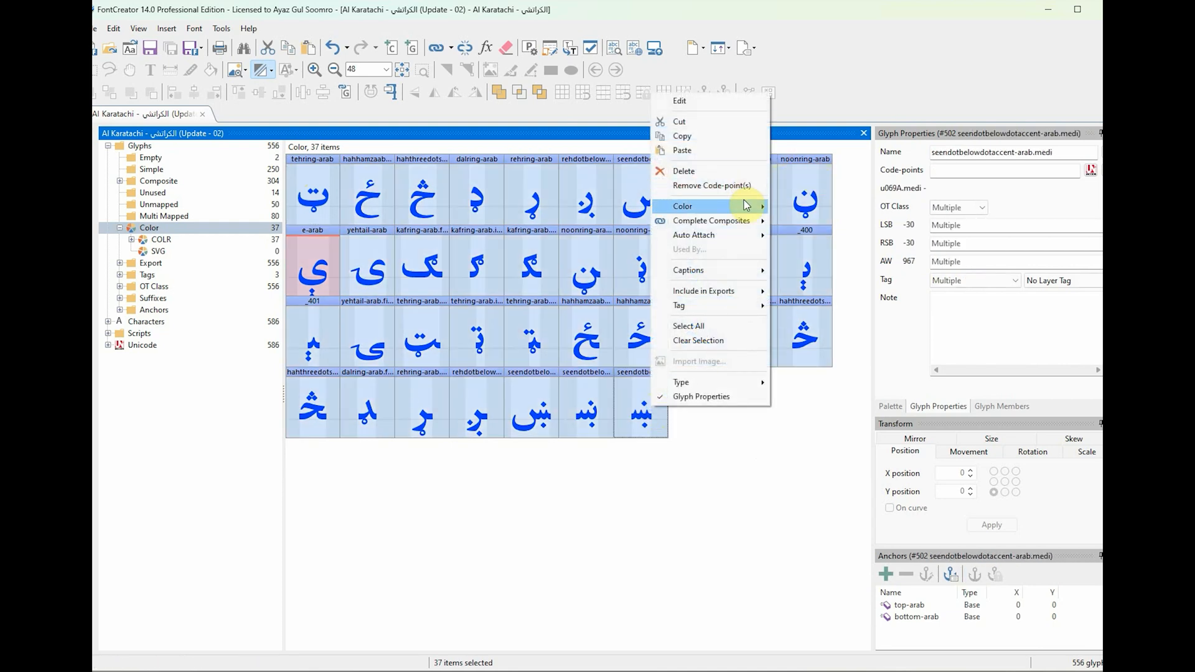
pyautogui.moveTo(766, 209)
pyautogui.click(807, 241)
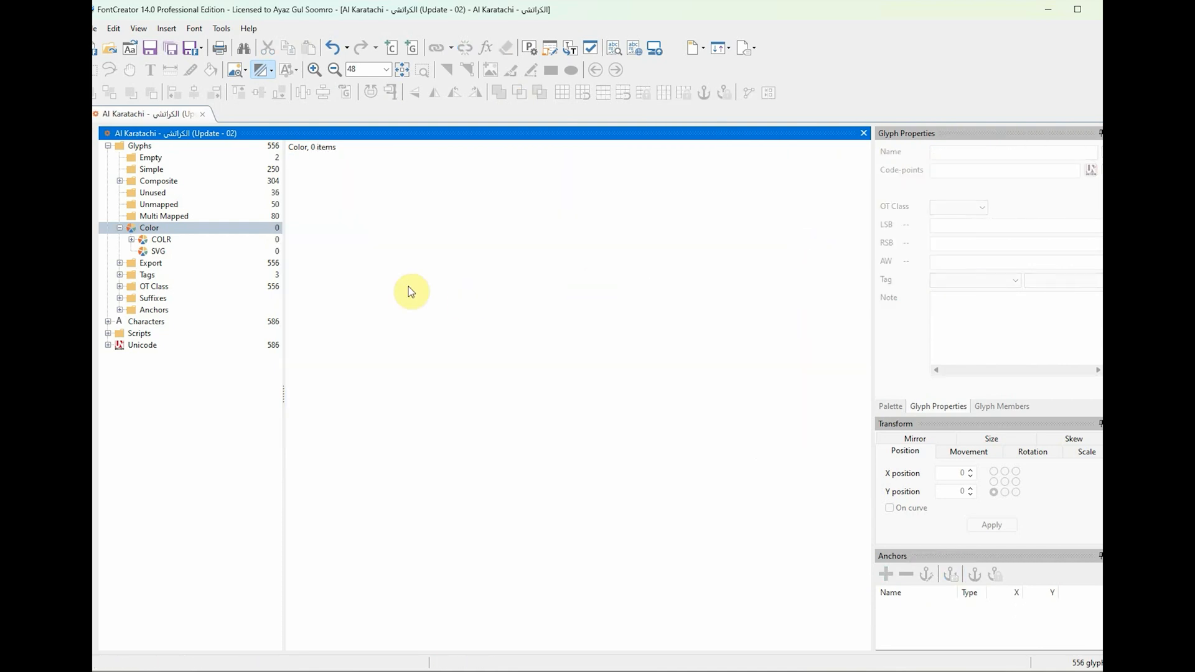
# Return to the full glyph list and set the e-arab glyph's tag to No Glyph Tag.
pyautogui.click(149, 148)
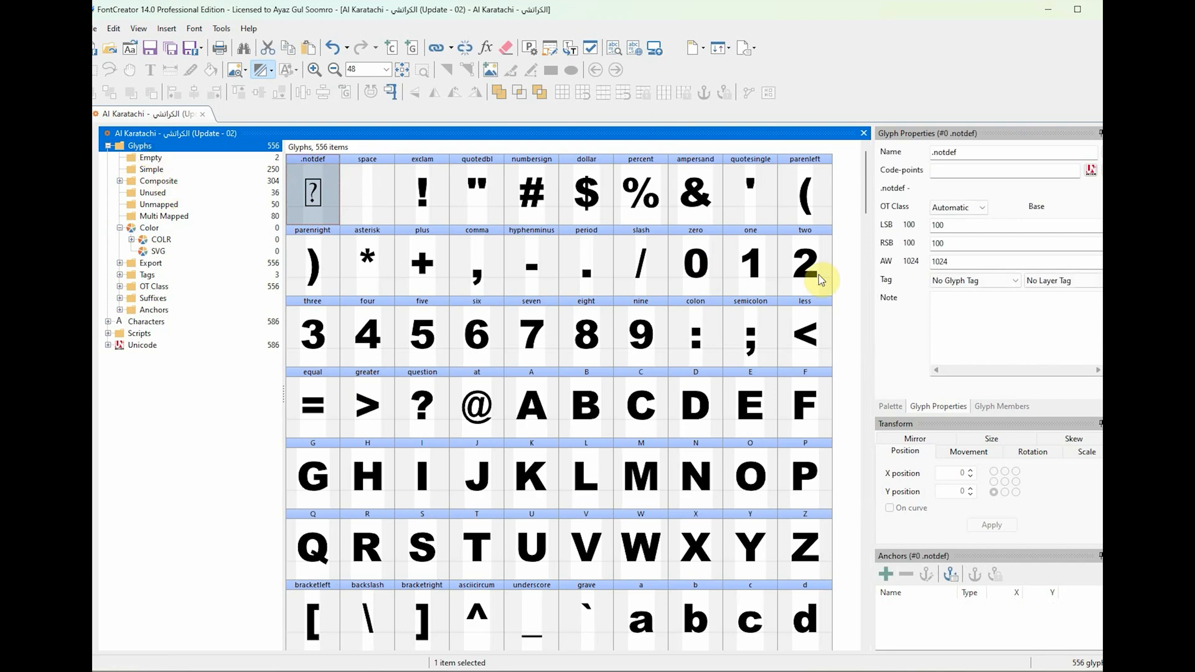
pyautogui.moveTo(863, 194); pyautogui.dragTo(863, 402)
pyautogui.click(477, 374)
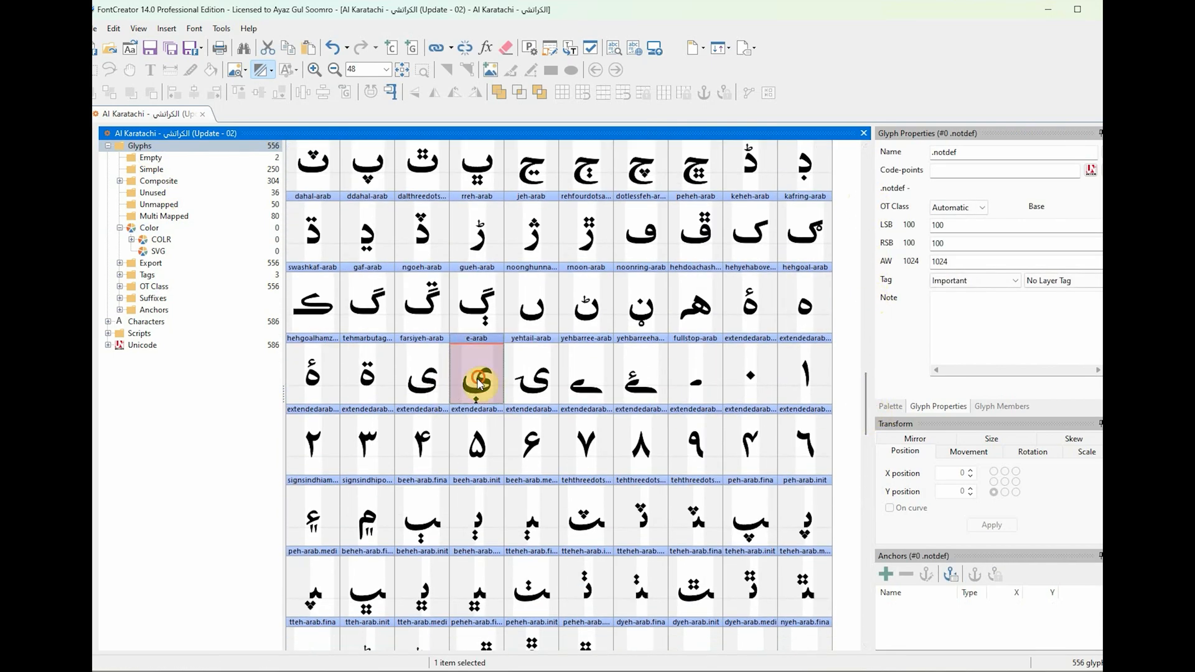
pyautogui.click(949, 284)
pyautogui.click(955, 293)
pyautogui.click(575, 380)
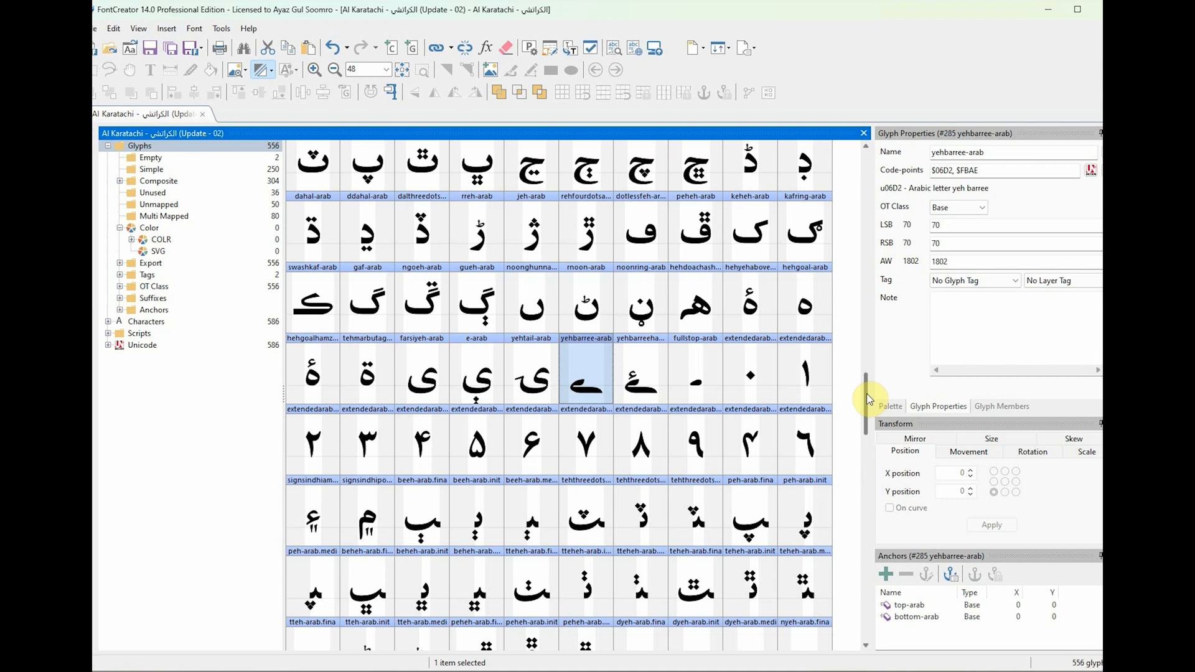
# Check the names and code-points of the heh doachashmee, peh initial, final and medial, and rreh glyphs.
pyautogui.click(716, 311)
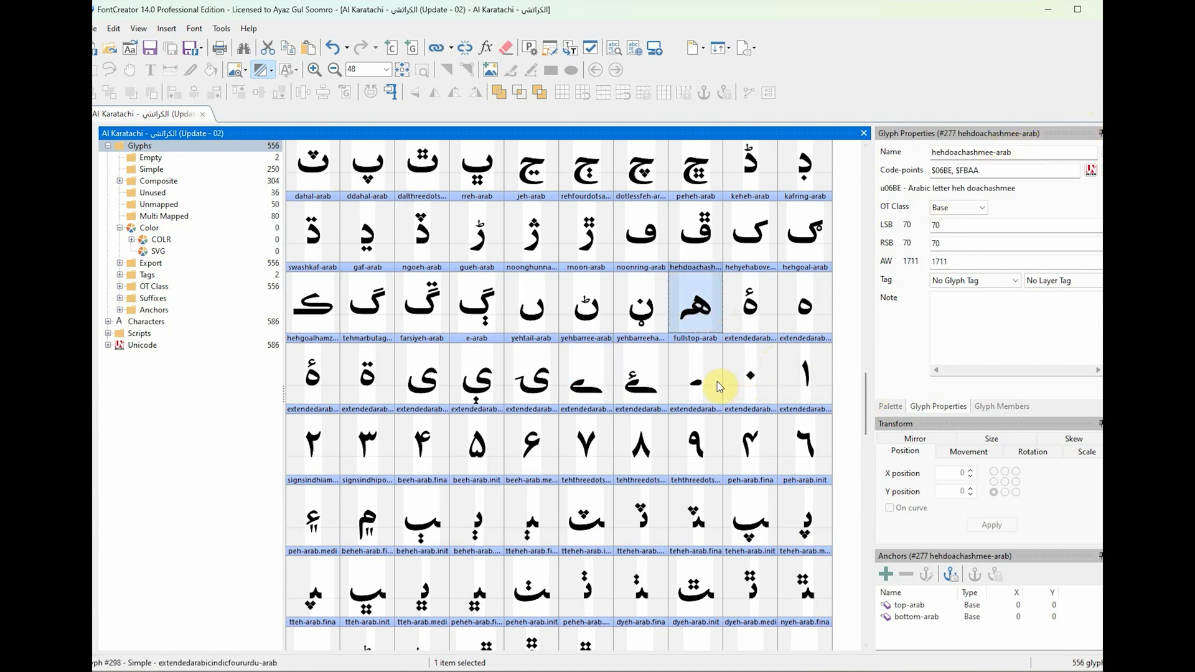
pyautogui.click(812, 522)
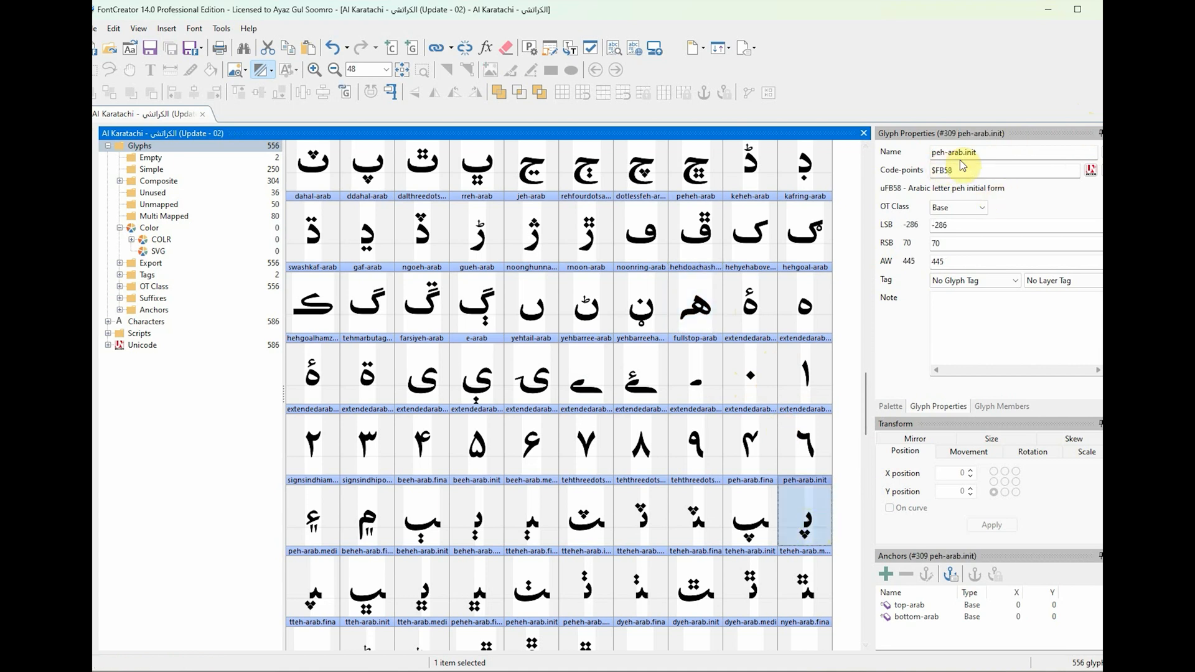
pyautogui.click(753, 526)
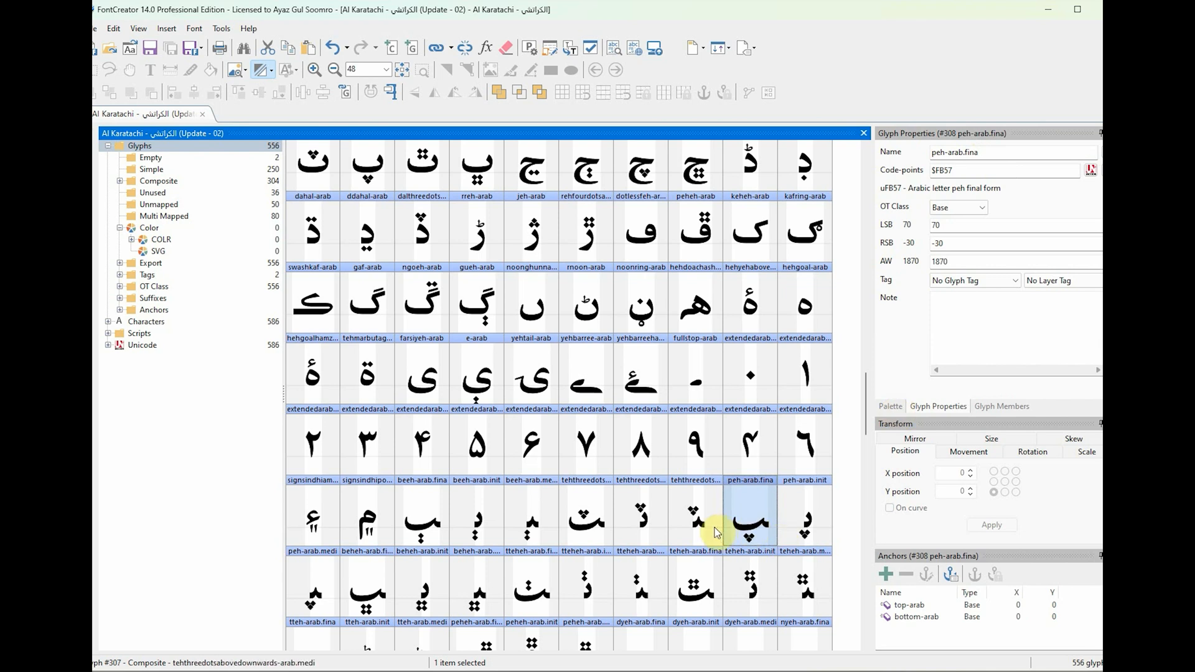
pyautogui.click(312, 593)
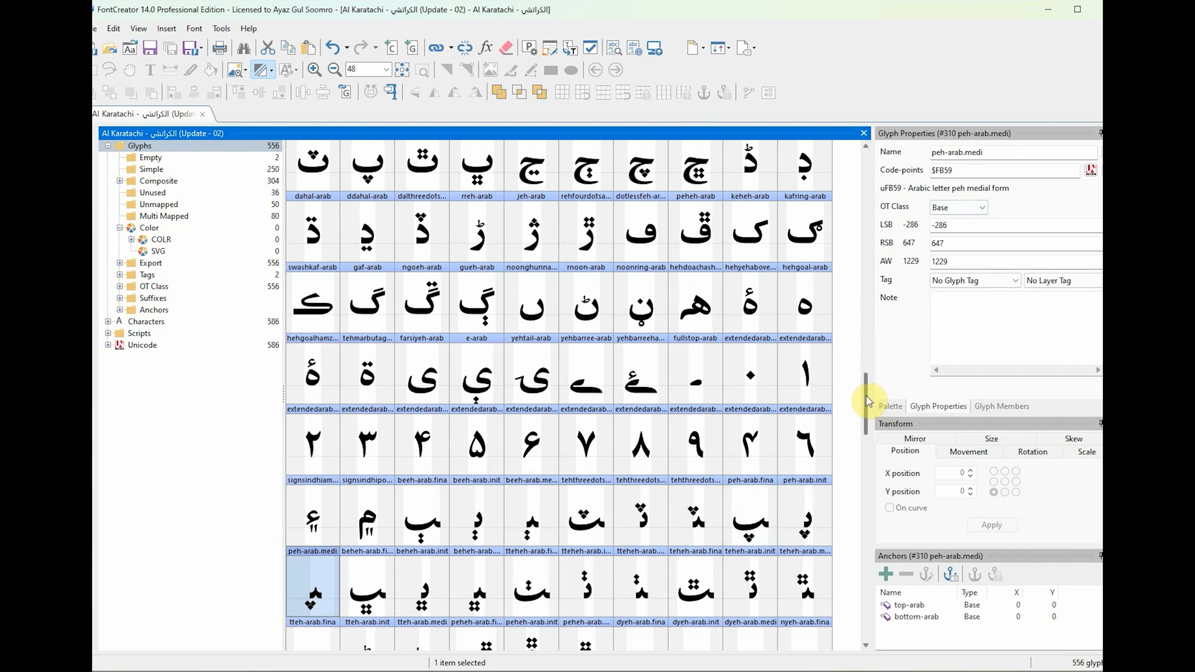
pyautogui.moveTo(865, 395); pyautogui.dragTo(866, 375)
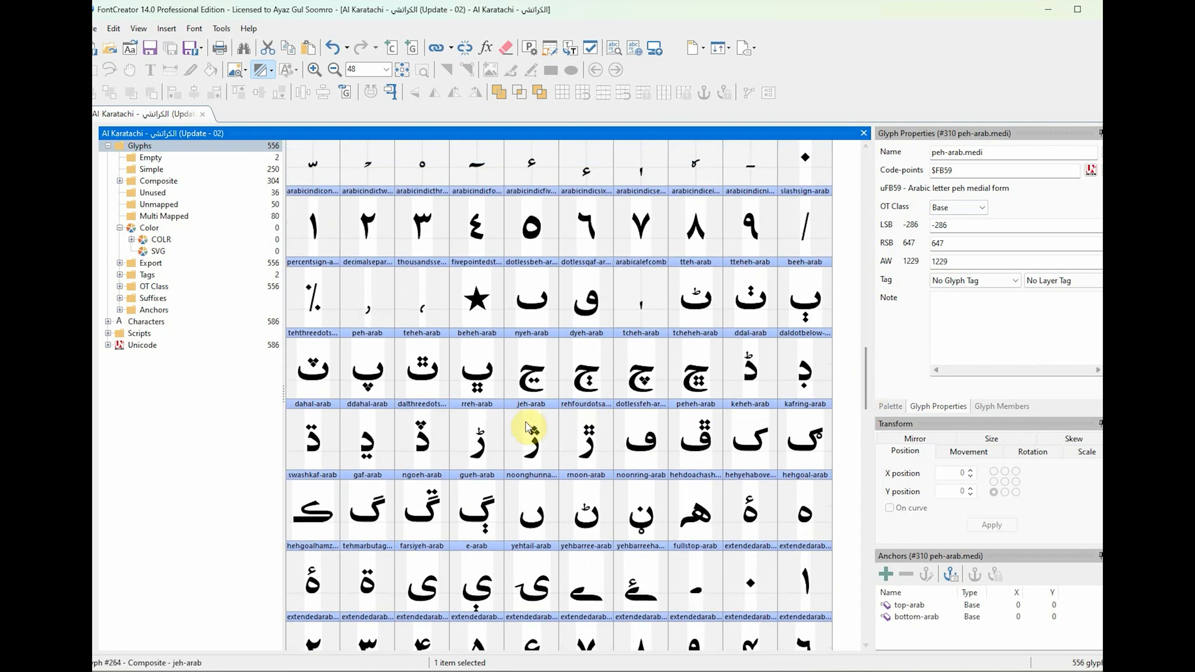
pyautogui.click(476, 443)
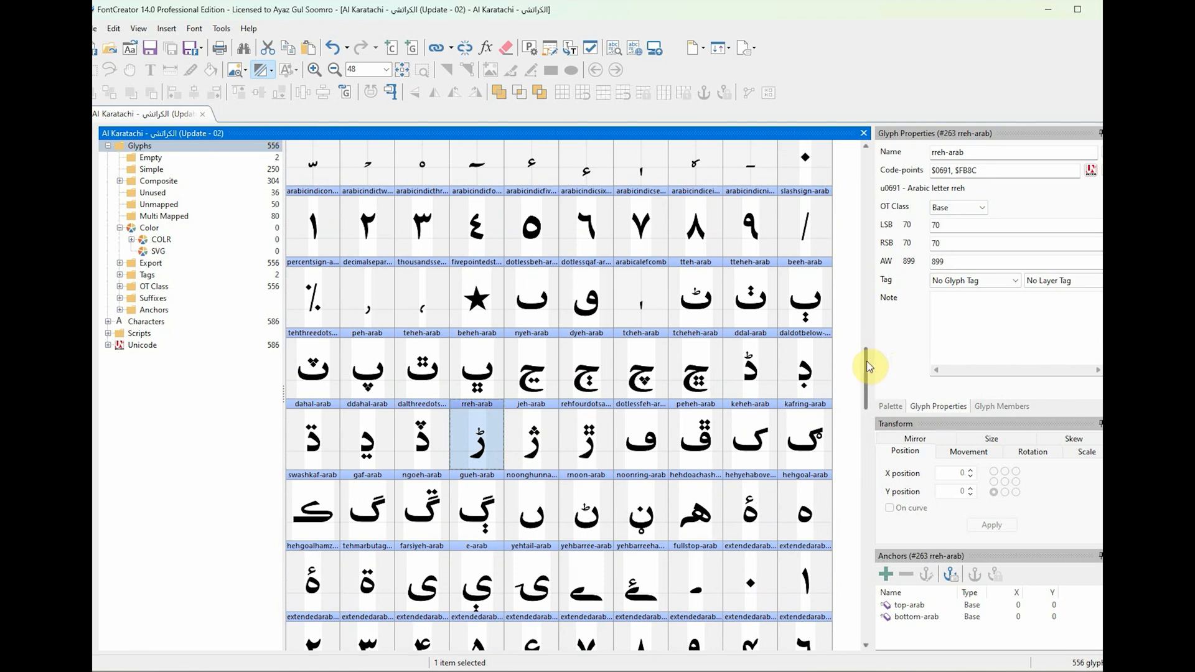
pyautogui.moveTo(868, 366)
pyautogui.mouseDown()
pyautogui.moveTo(857, 534)
pyautogui.moveTo(864, 381)
pyautogui.mouseUp()
# Expand the Unicode category and review the Basic Latin, Latin-1 Supplement and Arabic blocks.
pyautogui.click(153, 146)
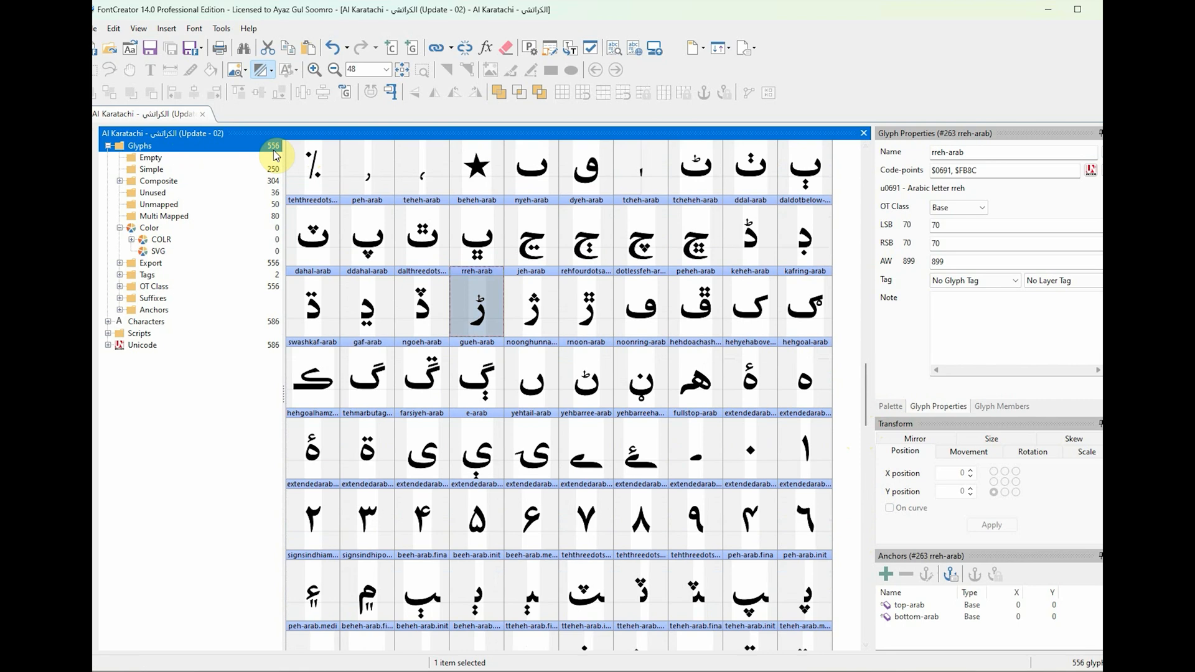
pyautogui.click(152, 346)
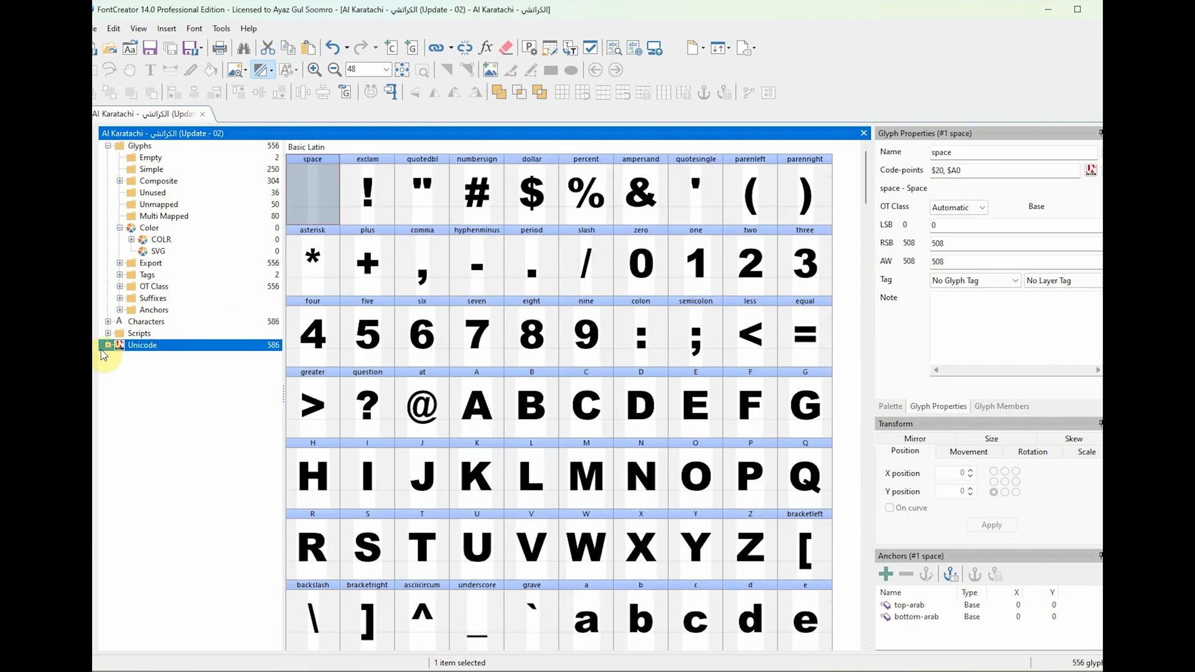
pyautogui.click(108, 345)
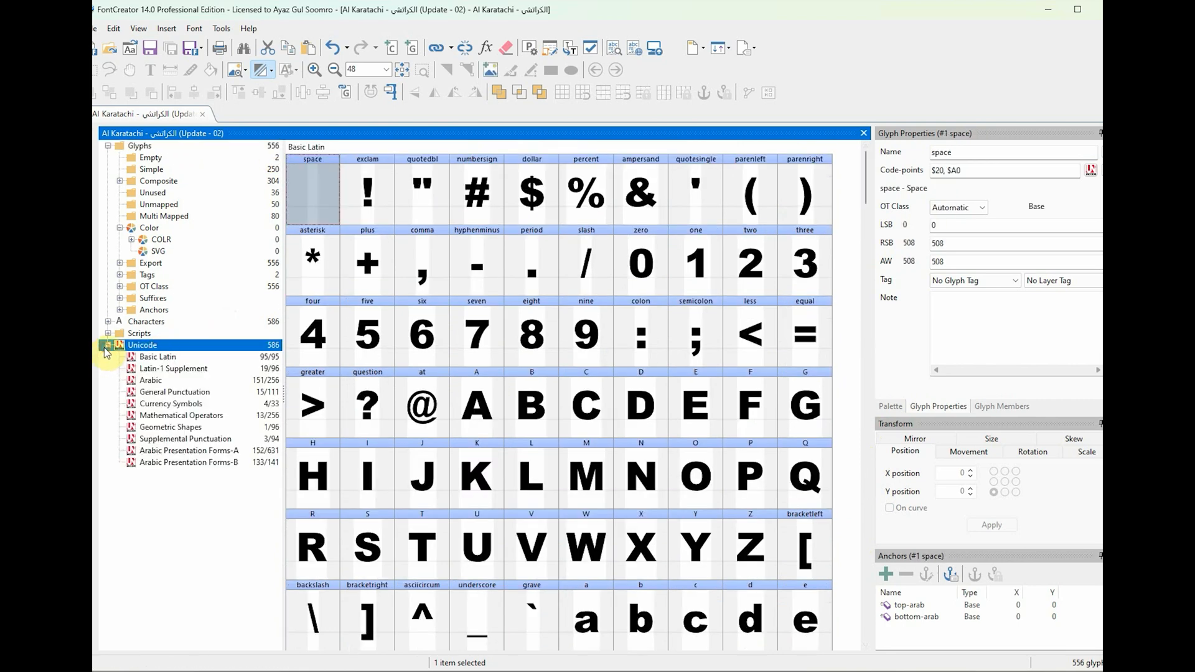
pyautogui.click(169, 360)
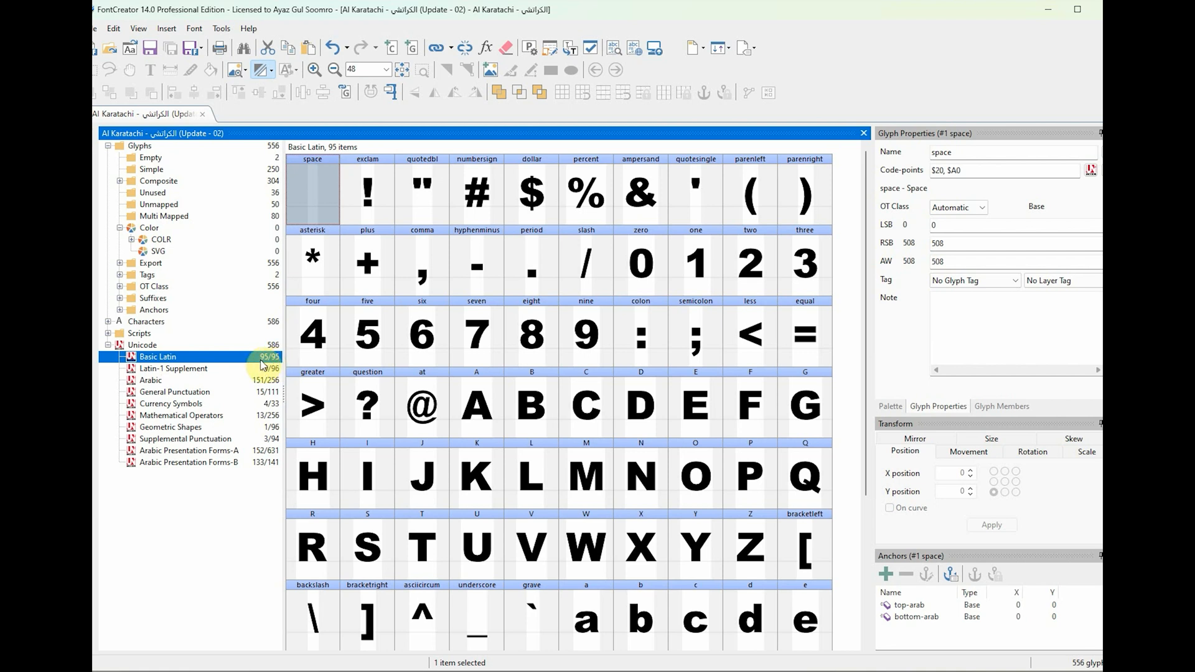
pyautogui.click(174, 369)
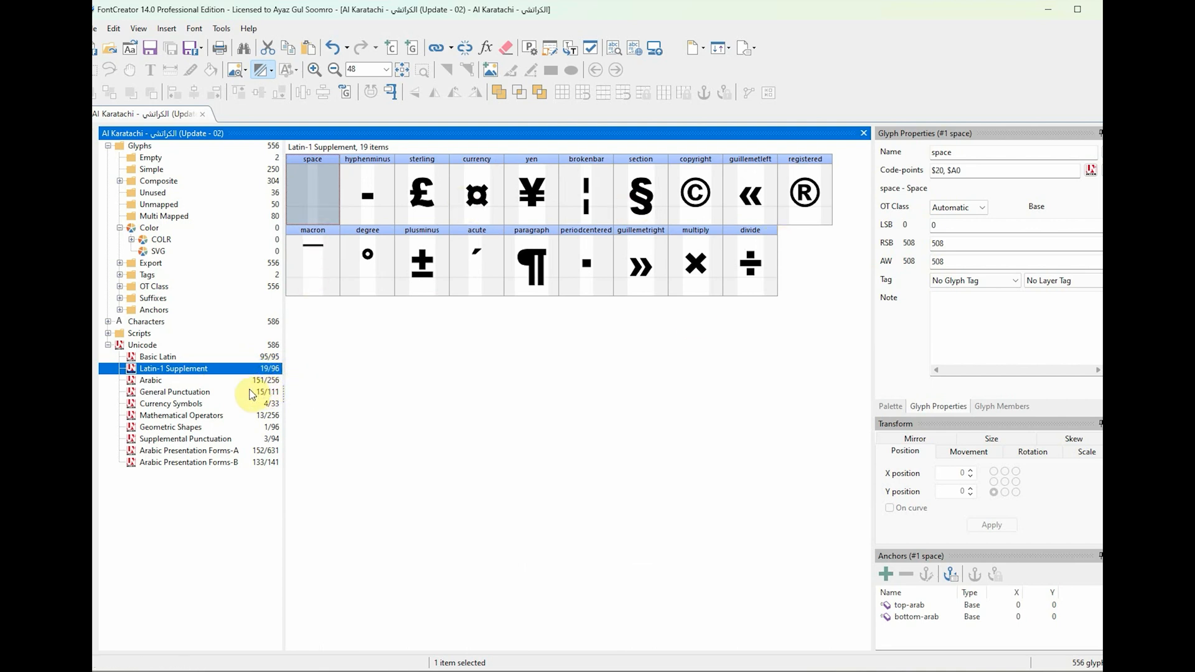
pyautogui.click(209, 382)
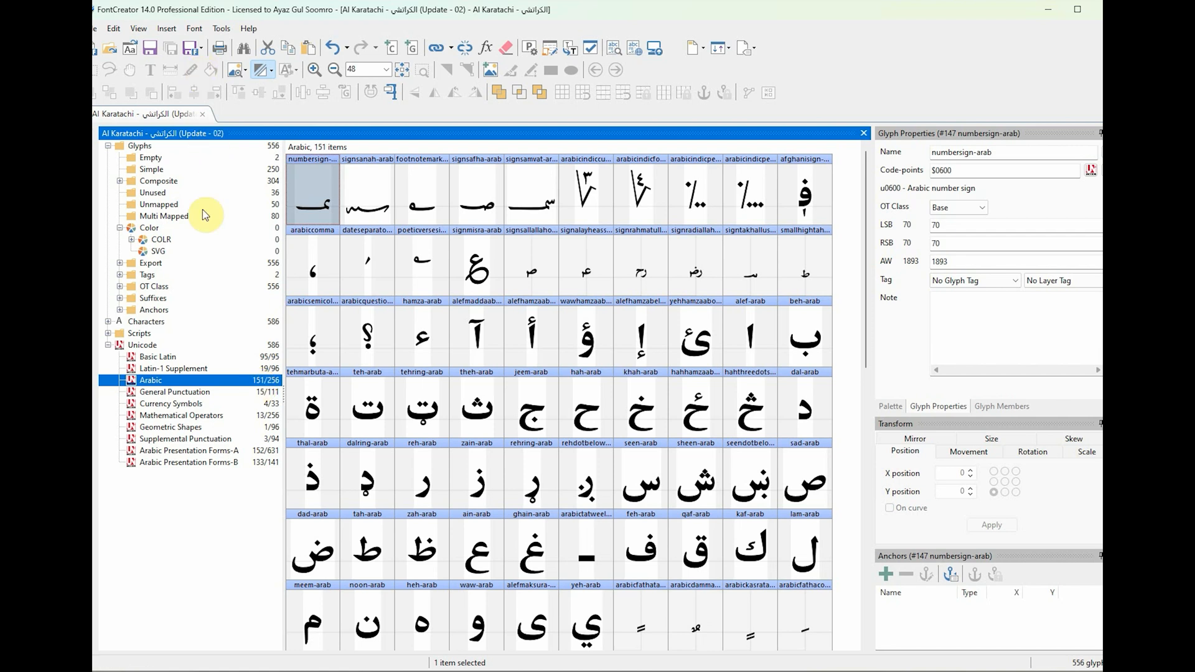
# Review the General Punctuation, Currency Symbols, Mathematical Operators and Geometric Shapes blocks in the Unicode category.
pyautogui.click(226, 394)
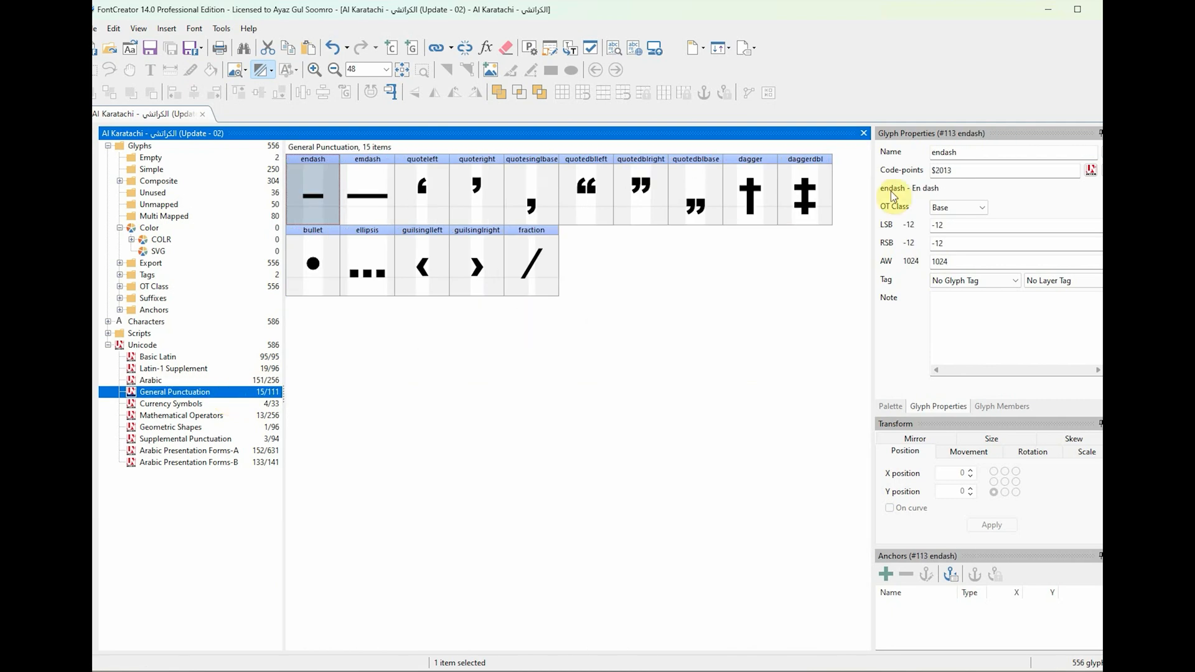
pyautogui.click(190, 406)
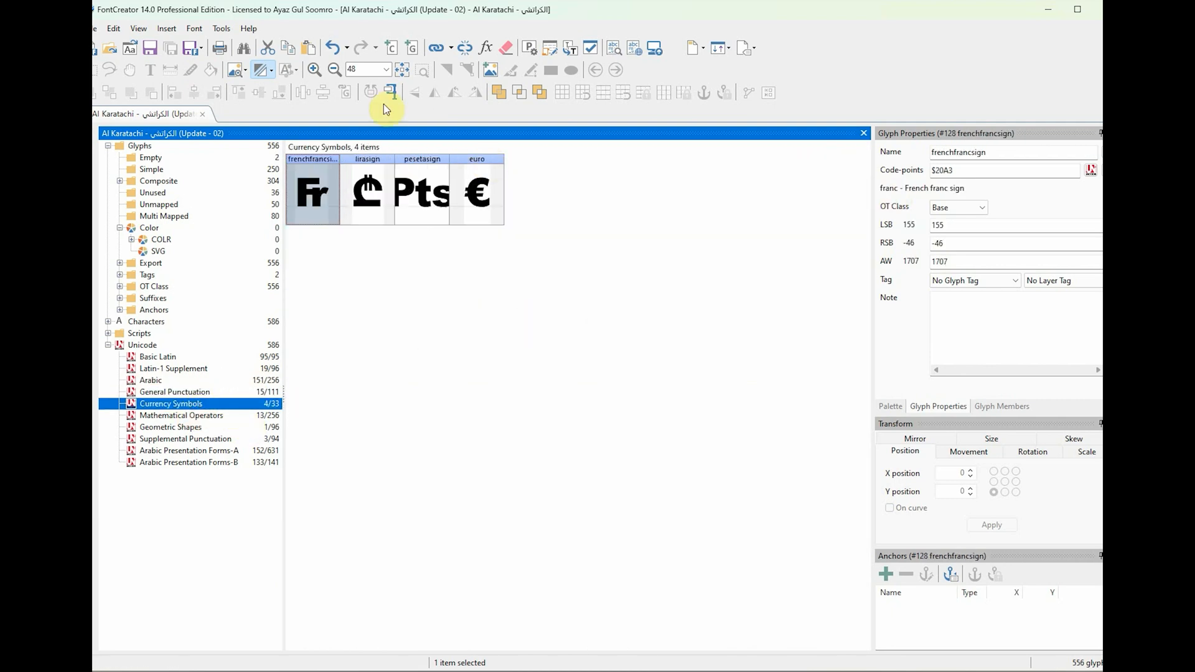
pyautogui.click(214, 418)
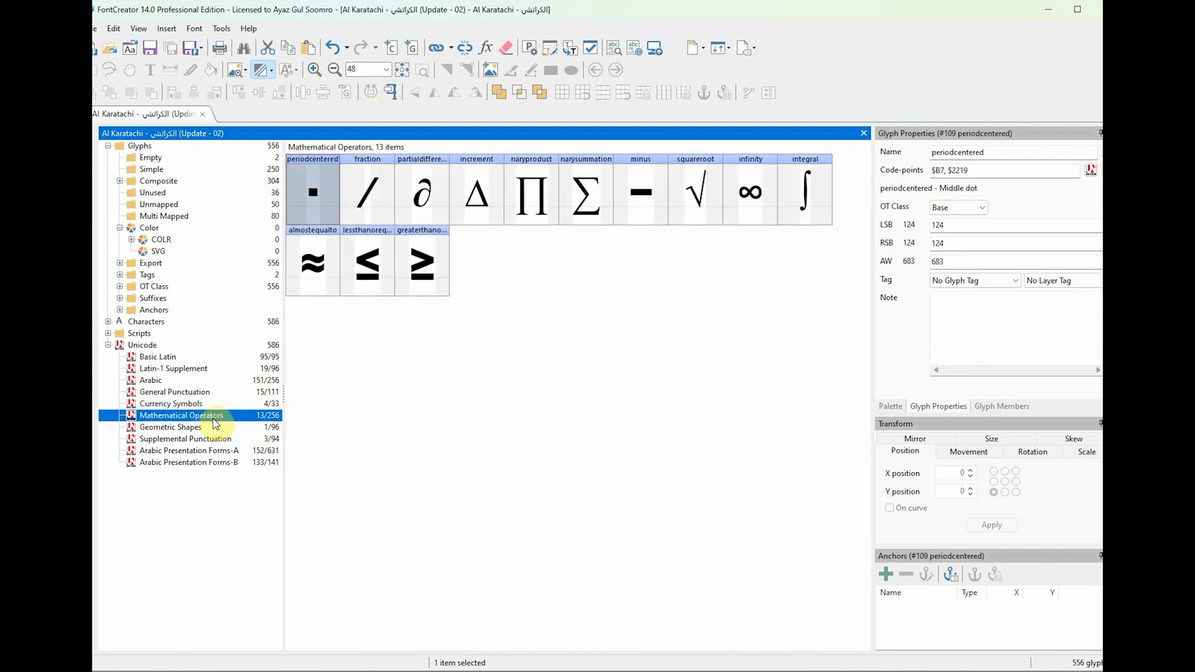
pyautogui.click(199, 429)
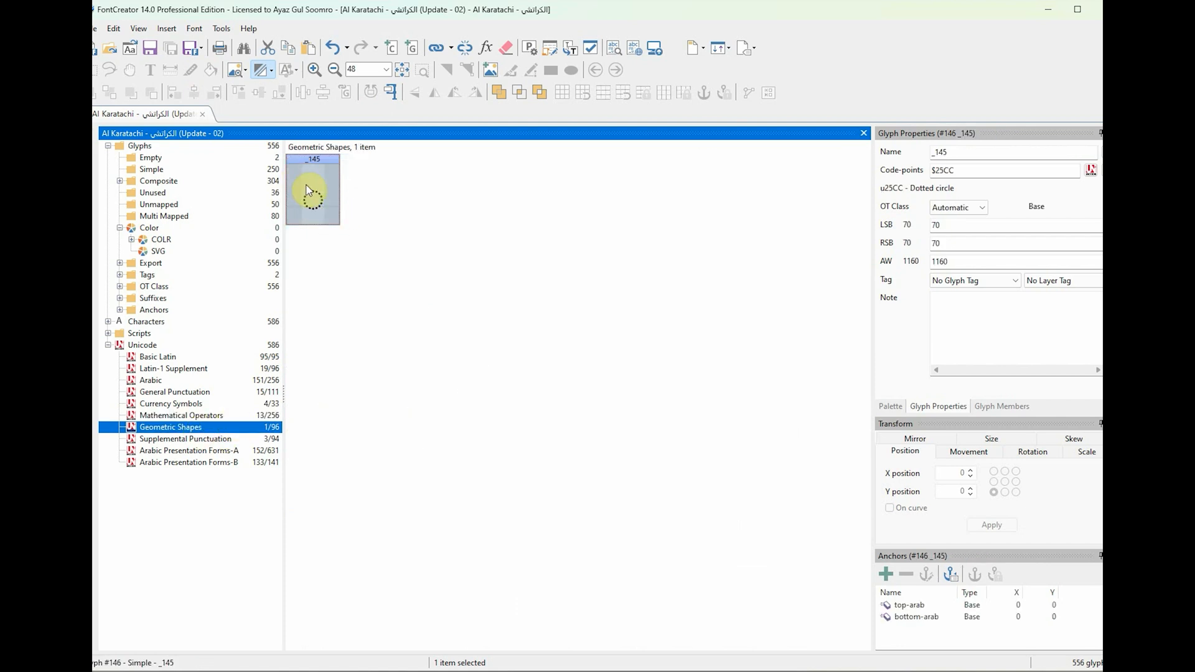
pyautogui.moveTo(306, 190)
# Examine the Supplemental Punctuation block's Arabic comma, semicolon and question mark, rechecking the Geometric Shapes block in between.
pyautogui.click(187, 439)
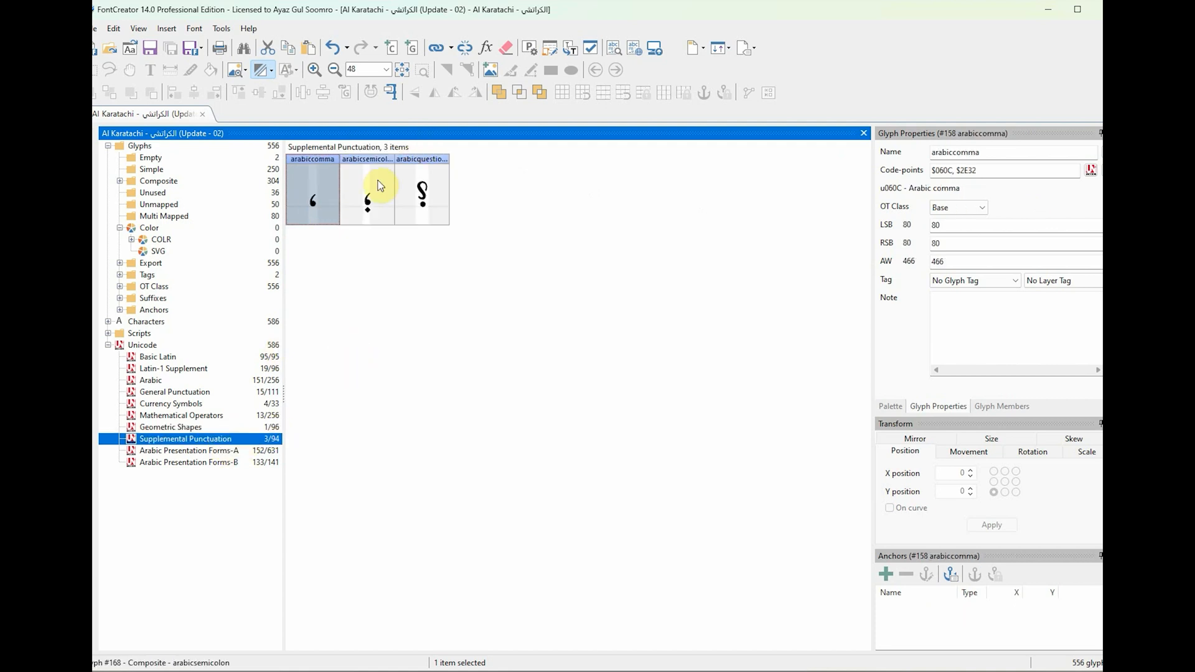
pyautogui.click(186, 427)
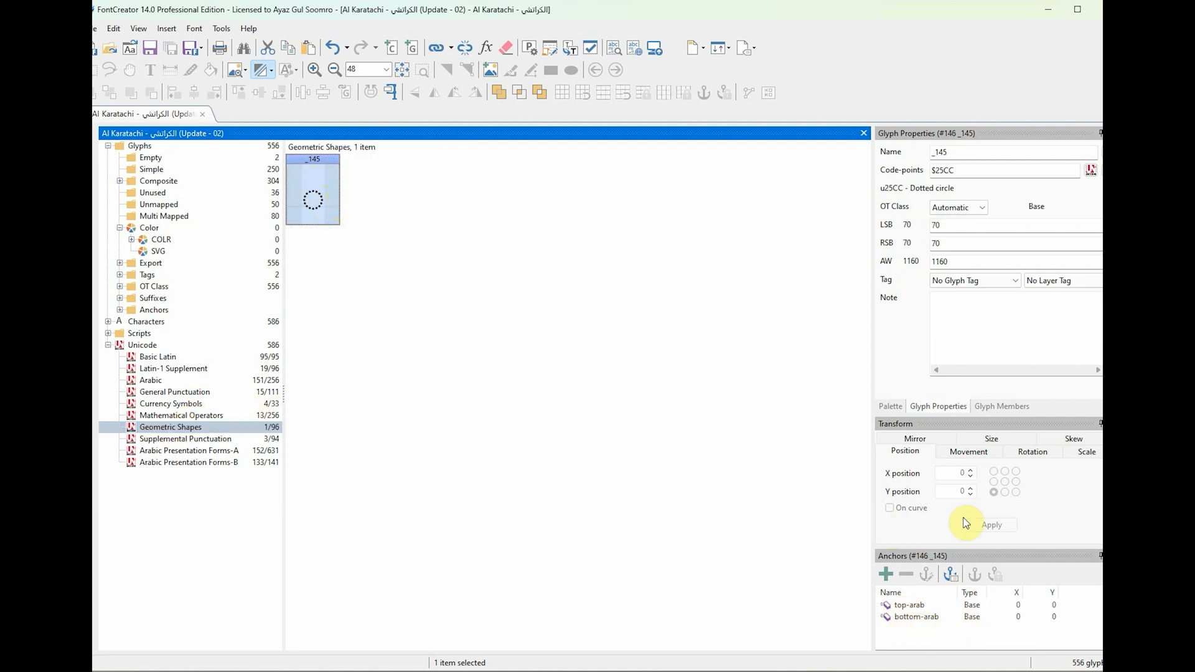
pyautogui.click(193, 442)
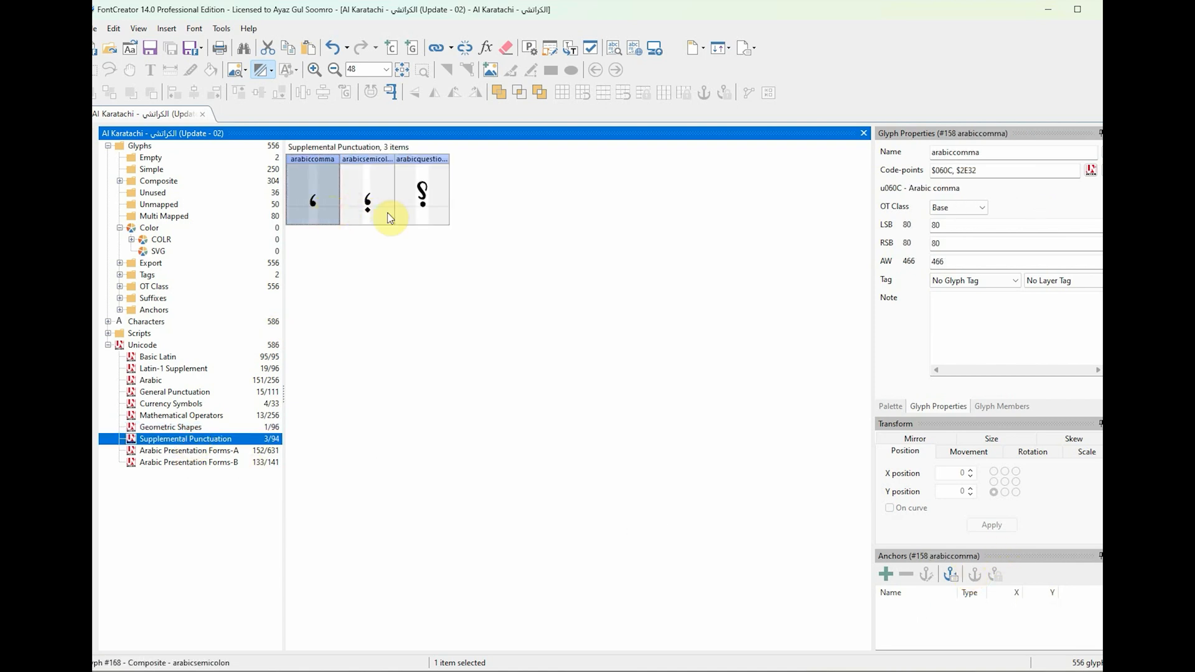
pyautogui.moveTo(399, 209)
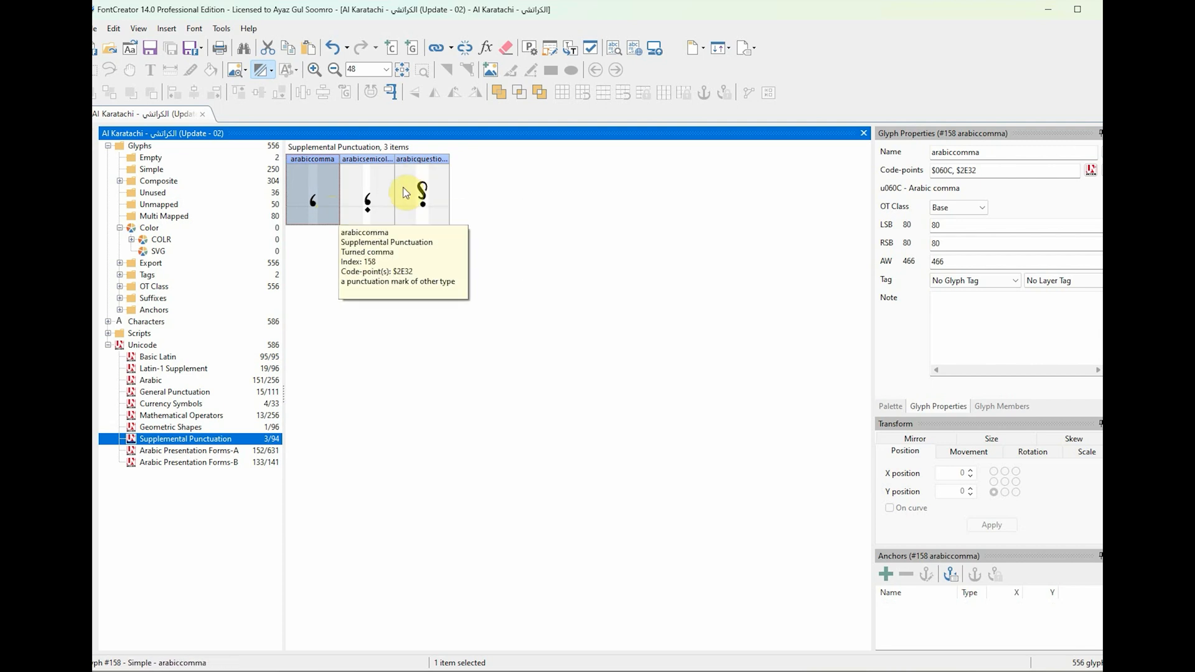
# Review the Arabic Presentation Forms-A and Arabic Presentation Forms-B blocks.
pyautogui.click(232, 452)
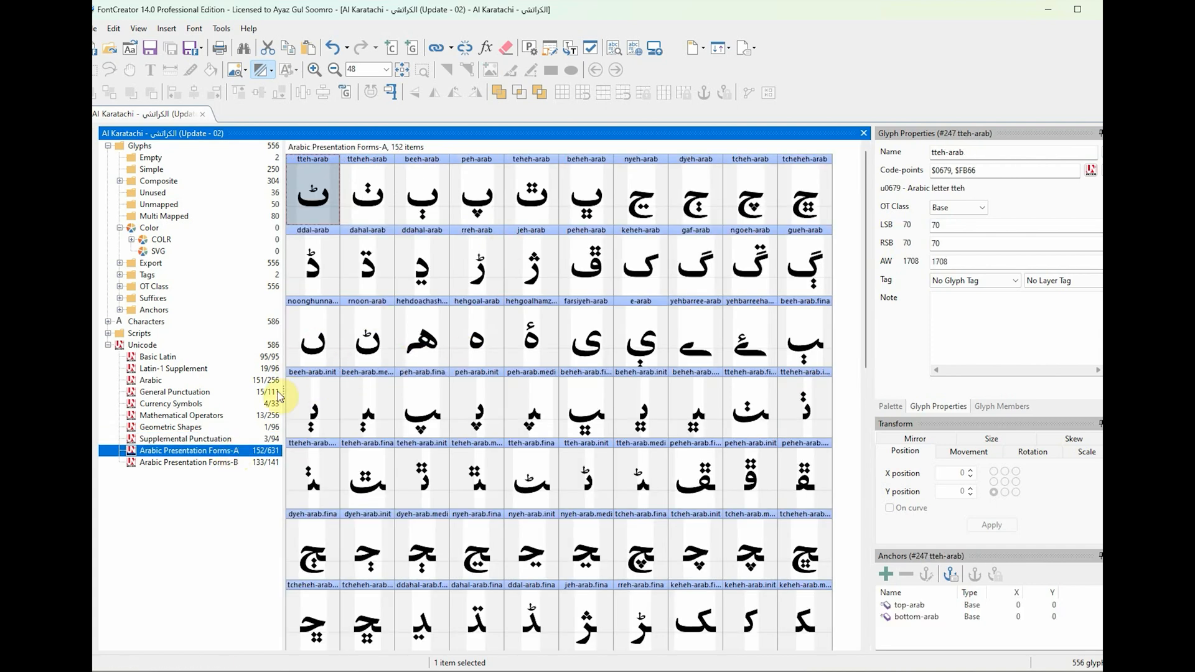
pyautogui.click(199, 463)
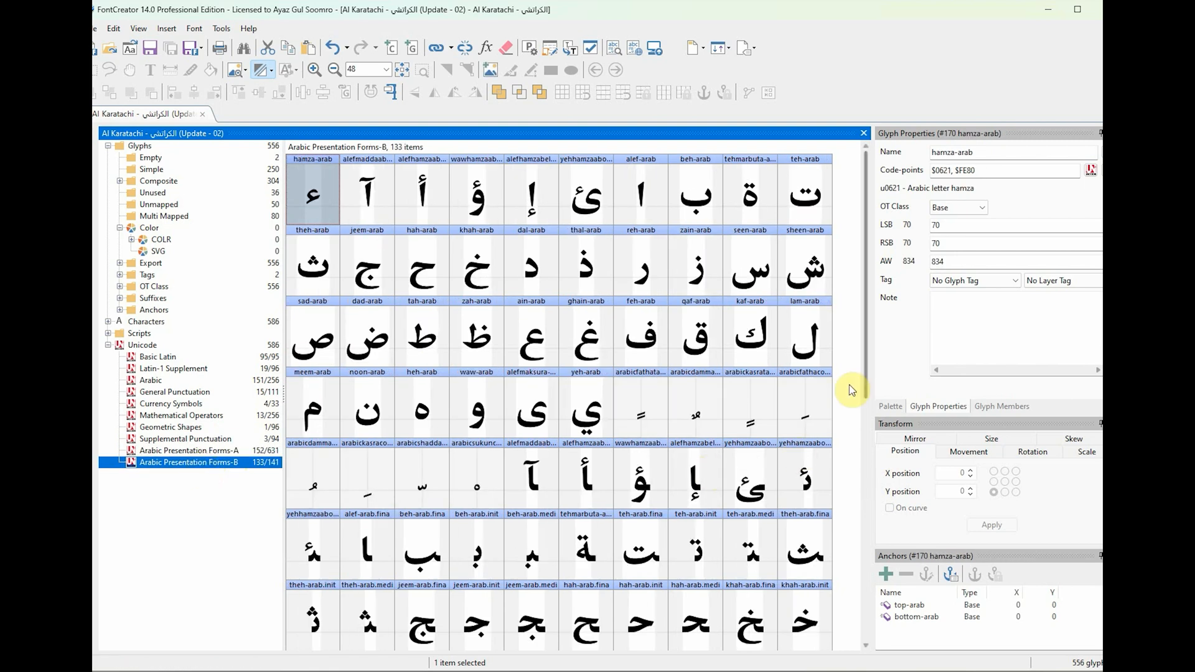
pyautogui.moveTo(866, 264); pyautogui.dragTo(861, 301)
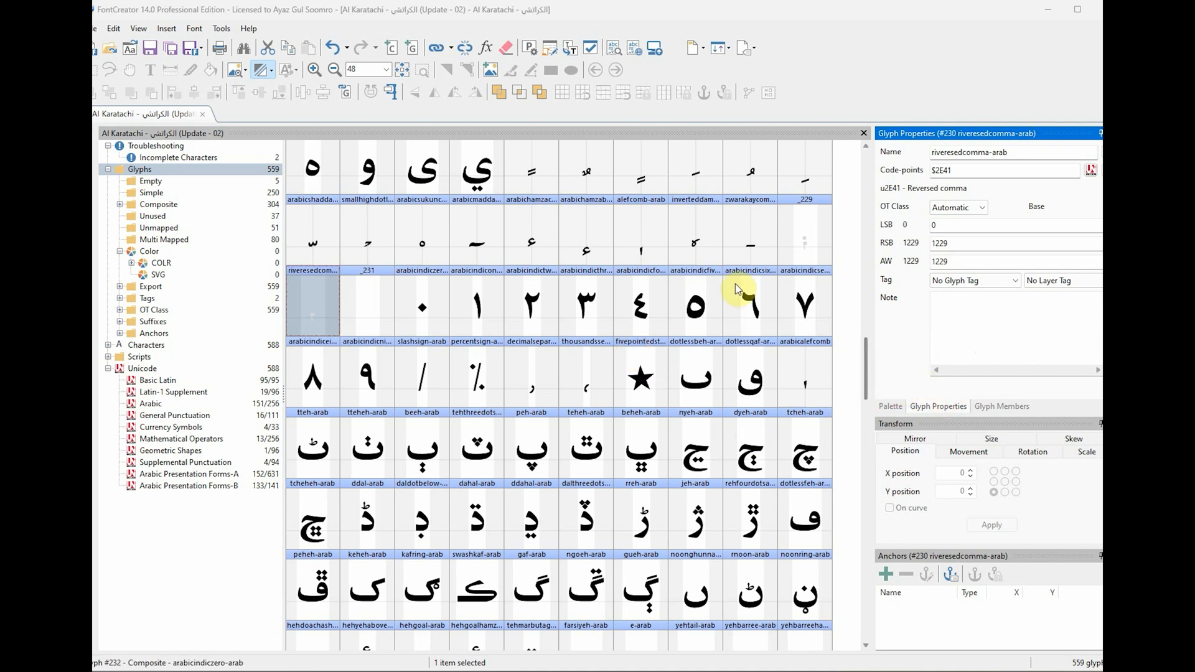
# Compare the glyph properties of the reversed comma, arabiccomma and reversed semicolon glyphs in the full glyph list.
pyautogui.click(318, 305)
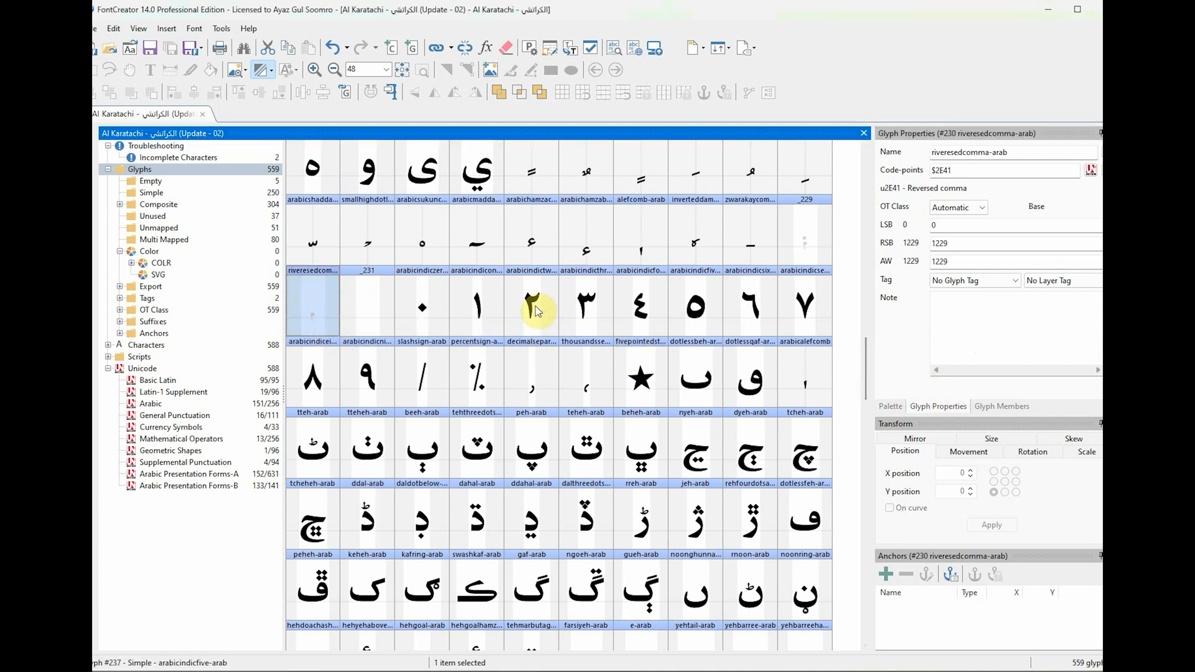
pyautogui.moveTo(865, 353); pyautogui.dragTo(863, 286)
pyautogui.click(750, 318)
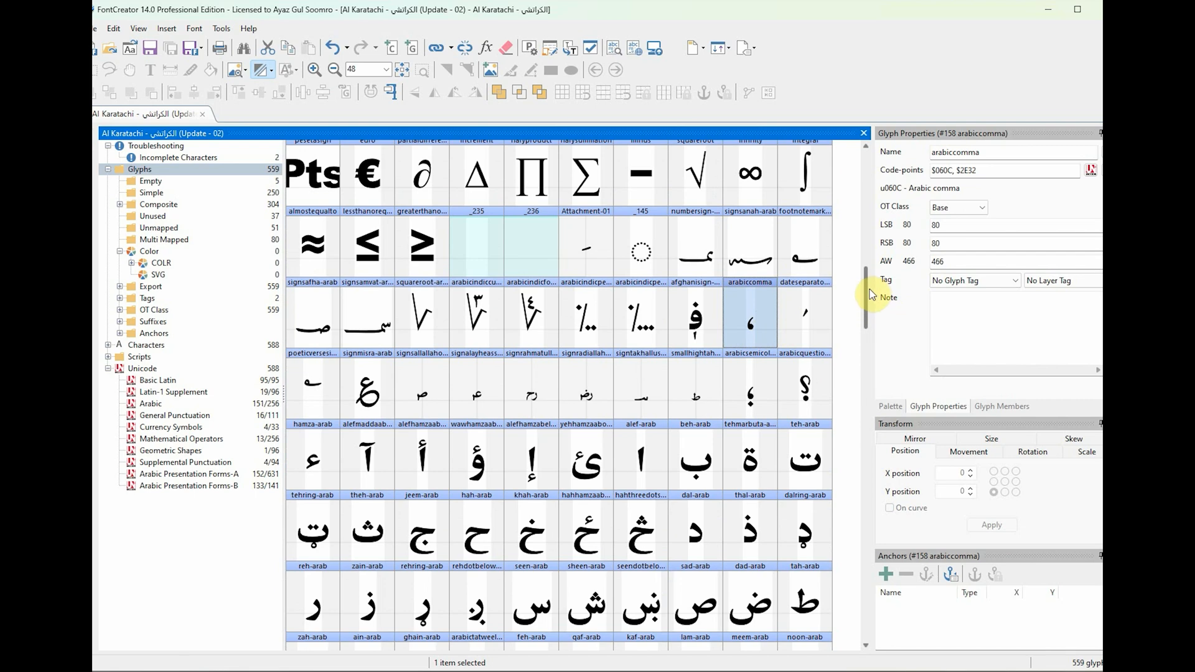
pyautogui.moveTo(867, 290); pyautogui.dragTo(871, 331)
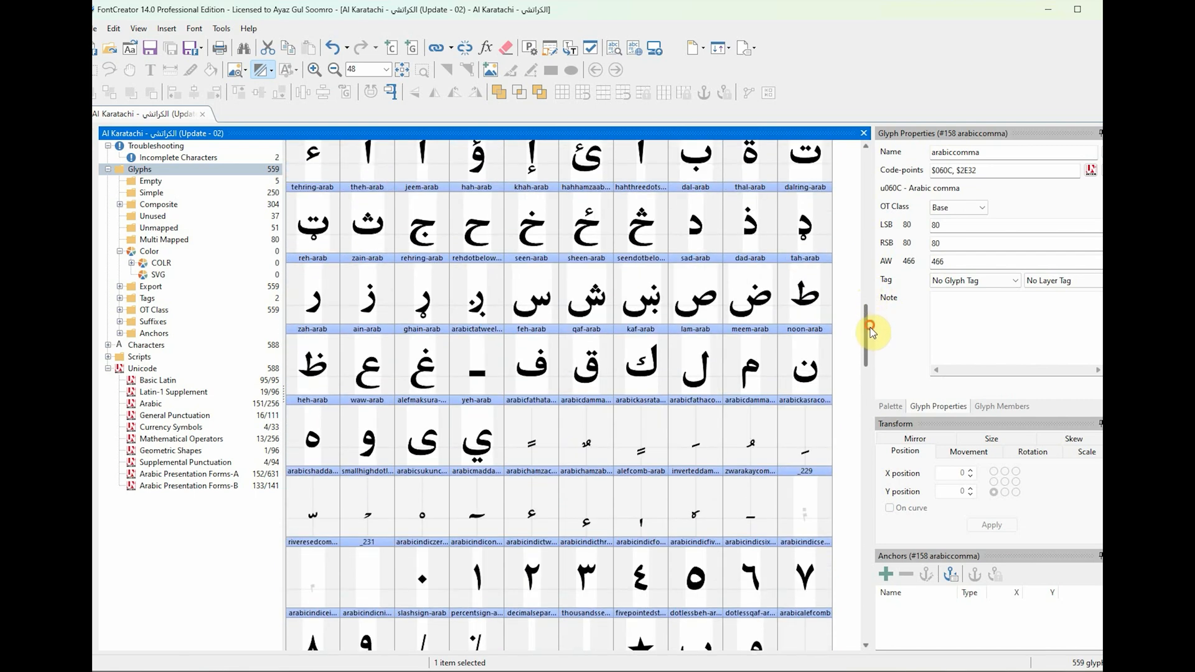
pyautogui.click(816, 514)
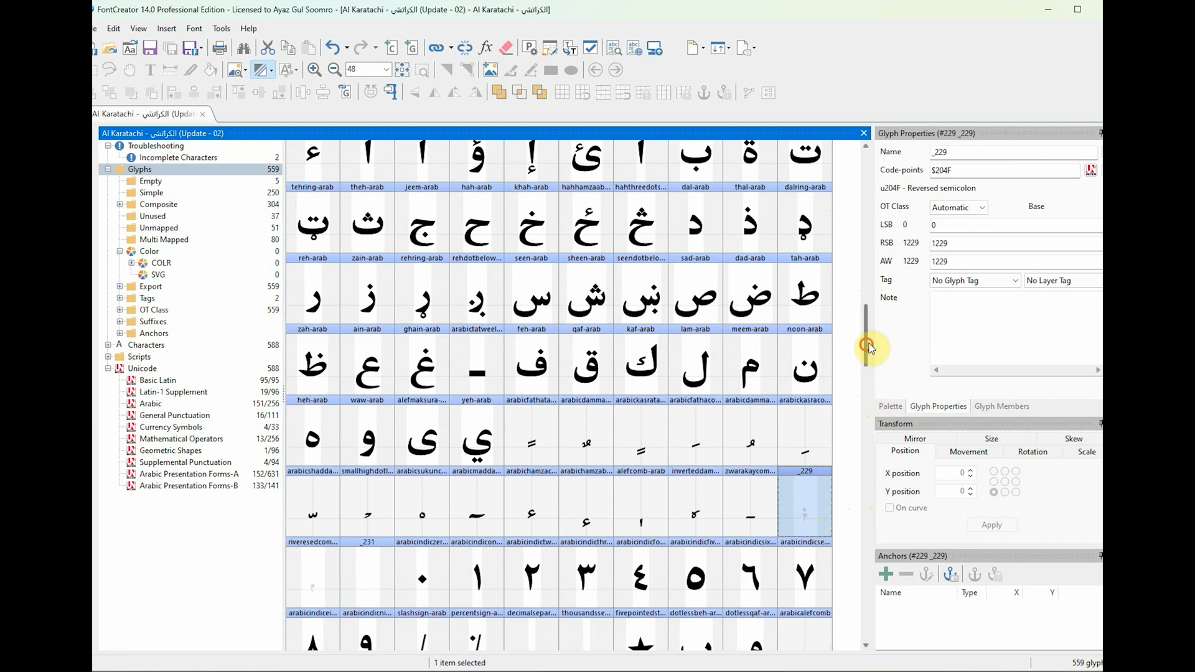
pyautogui.moveTo(870, 347); pyautogui.dragTo(873, 303)
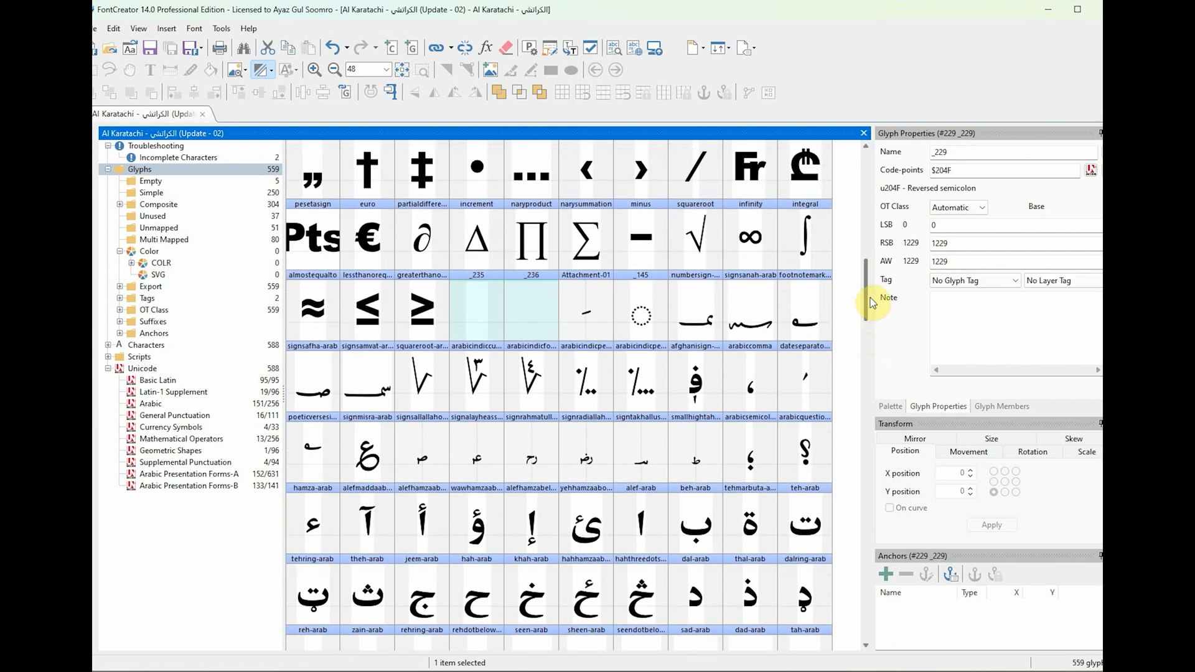
# Copy the arabicsemicolon glyph's name and paste it as the name of the $204F reversed semicolon glyph.
pyautogui.click(740, 455)
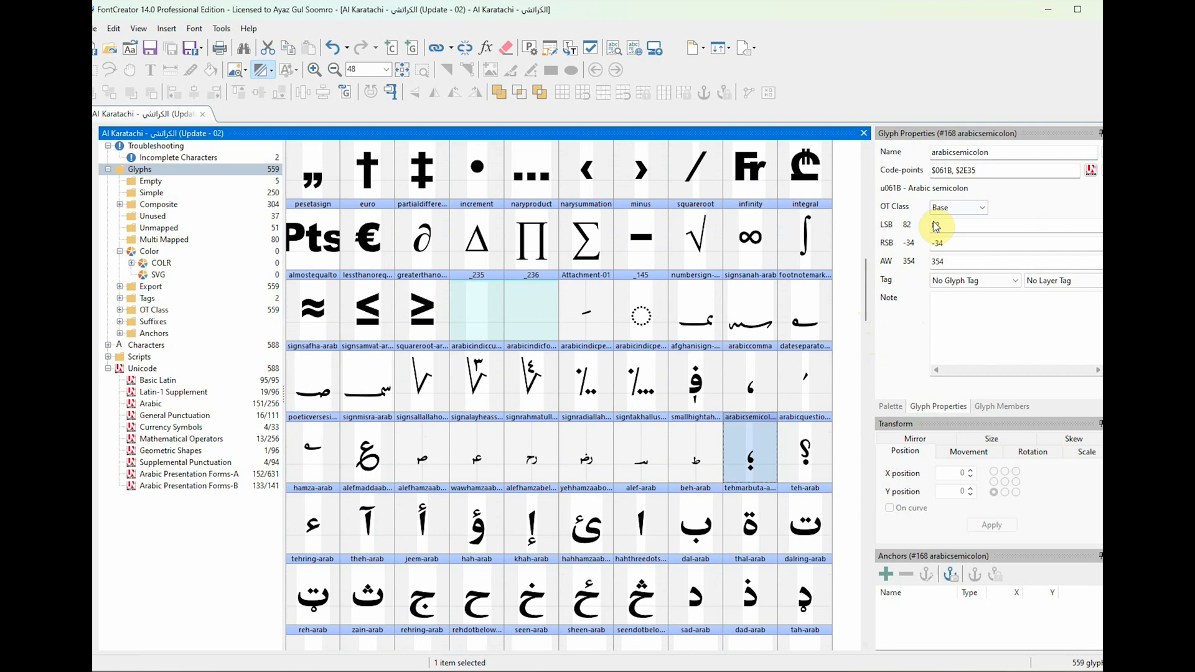
pyautogui.doubleClick(1001, 152)
pyautogui.hotkey('ctrl', 'c')
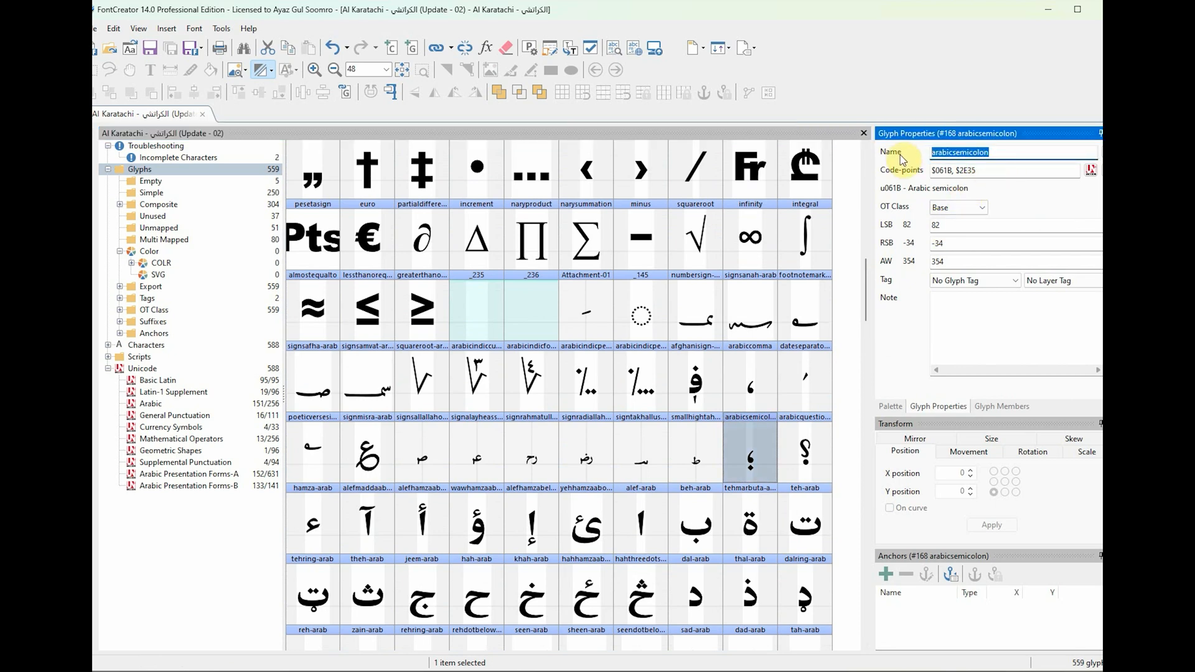
pyautogui.moveTo(861, 276); pyautogui.dragTo(866, 317)
pyautogui.click(802, 526)
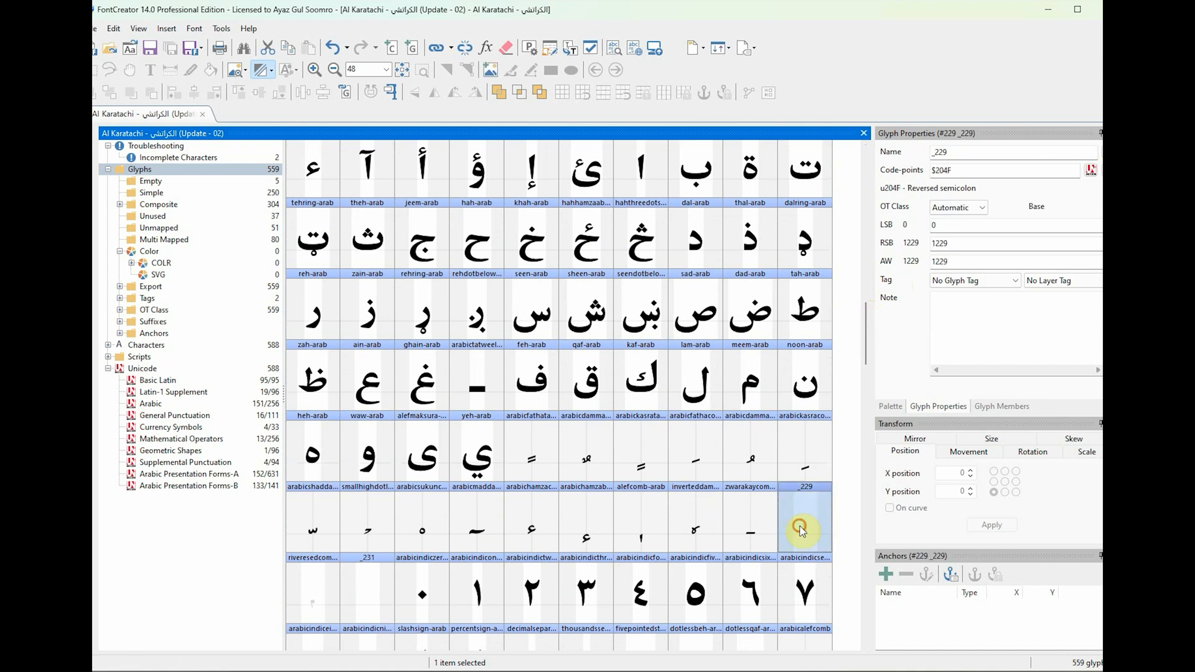
pyautogui.doubleClick(955, 152)
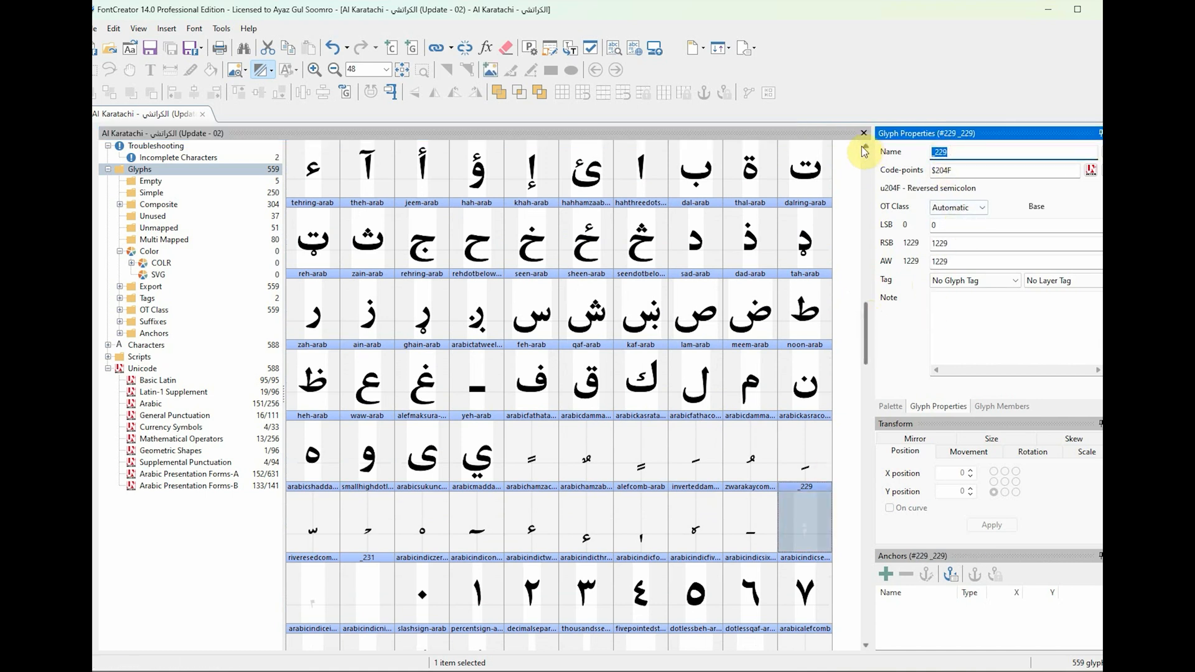
pyautogui.hotkey('ctrl', 'v')
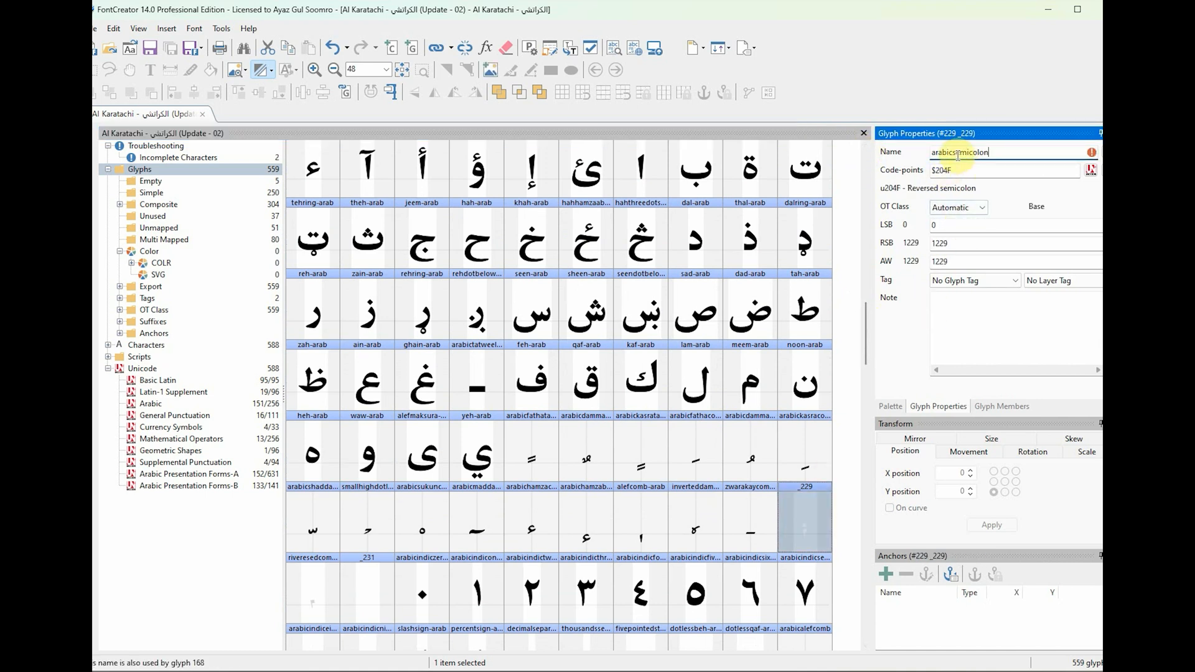
# Edit the reversed semicolon glyph's pasted name to read reversedsemicolon-arab and apply it.
pyautogui.write('-')
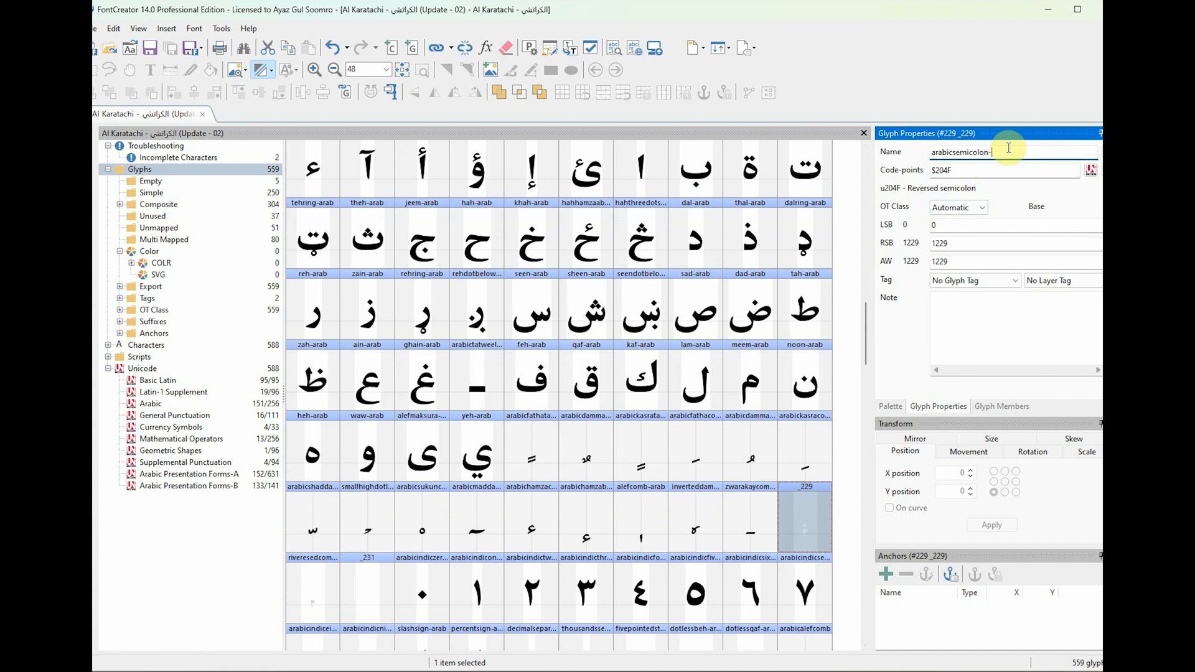
pyautogui.write('arabi')
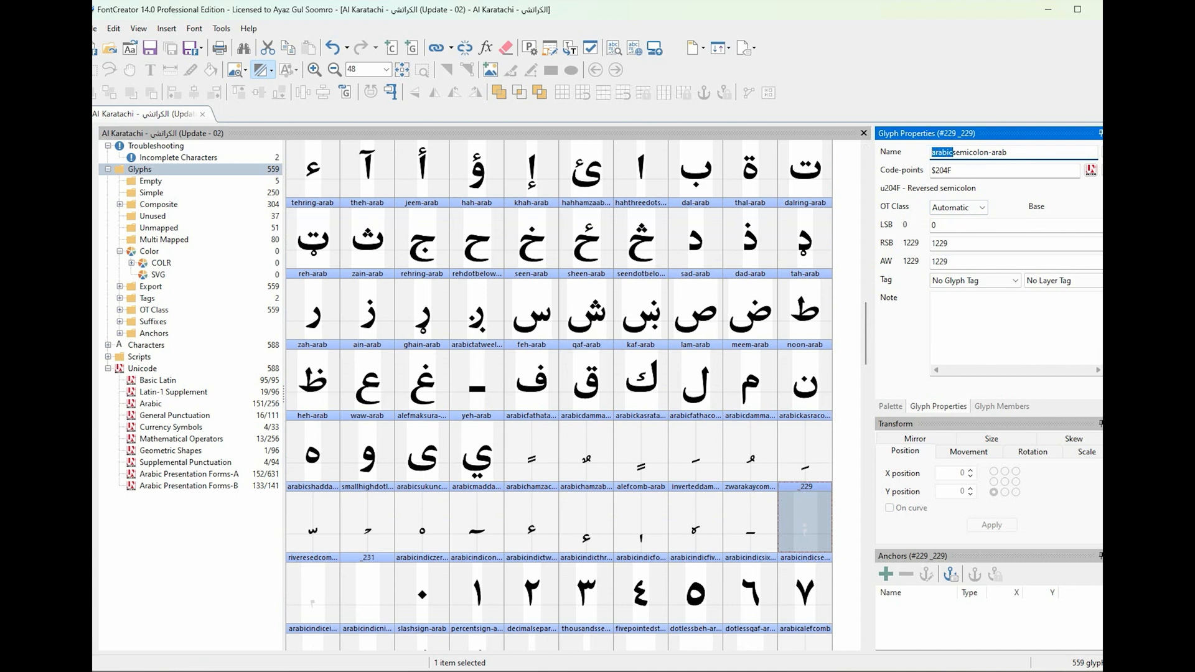
pyautogui.write('reversed')
pyautogui.press('Return')
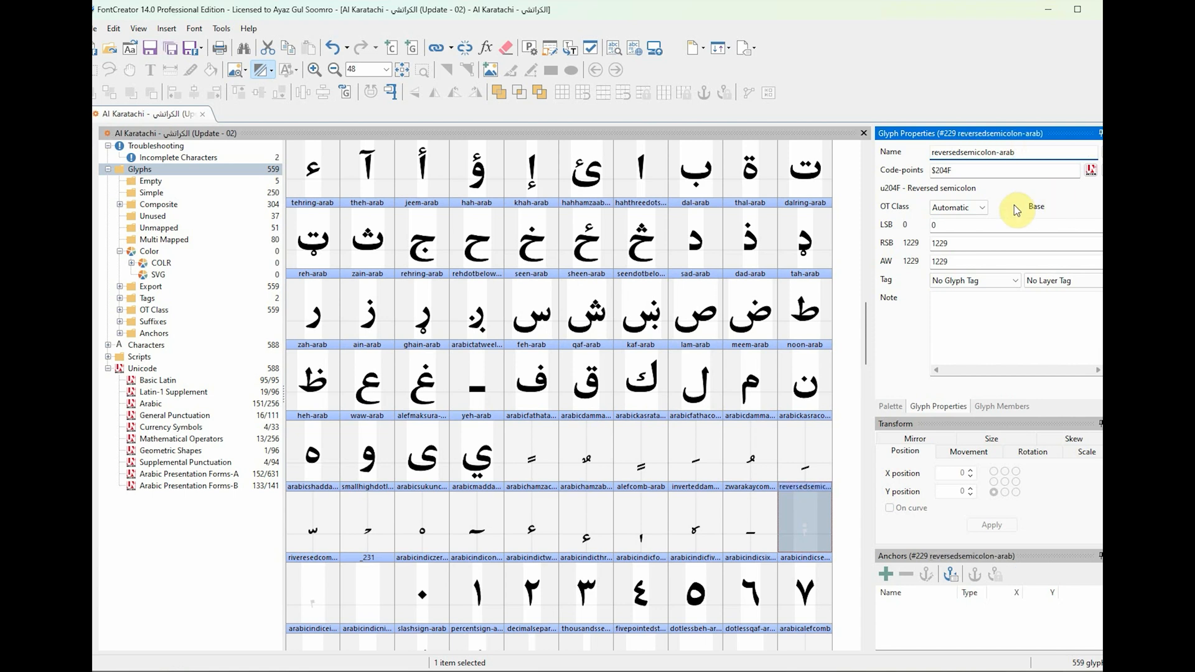
pyautogui.click(1016, 154)
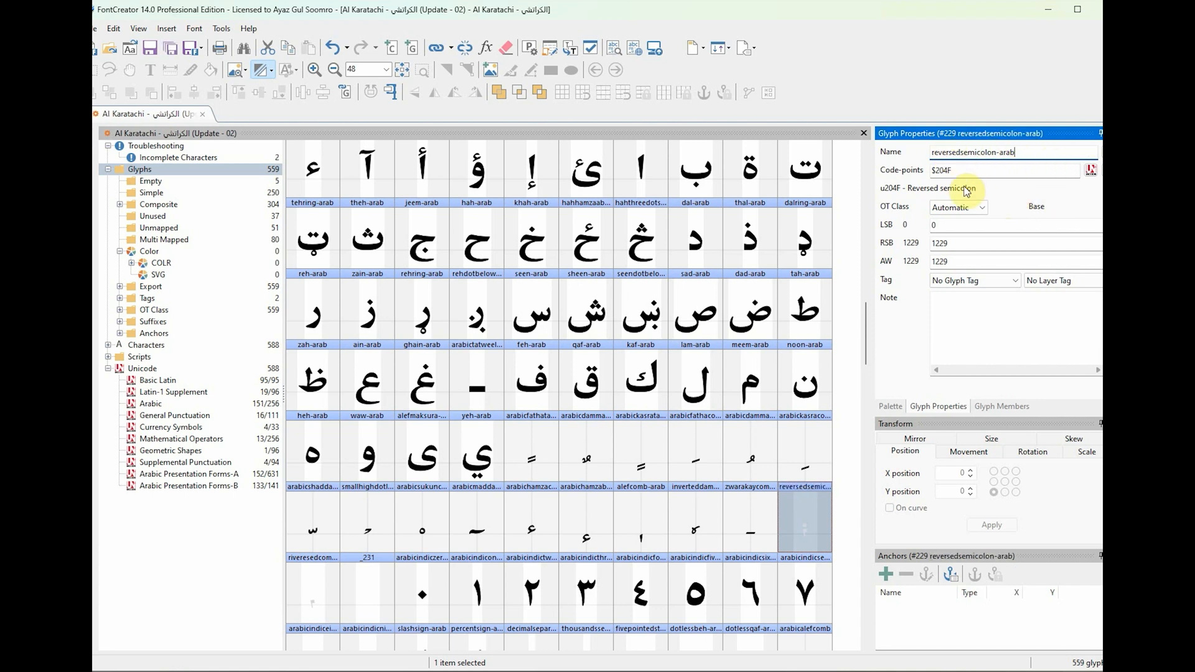
pyautogui.click(809, 536)
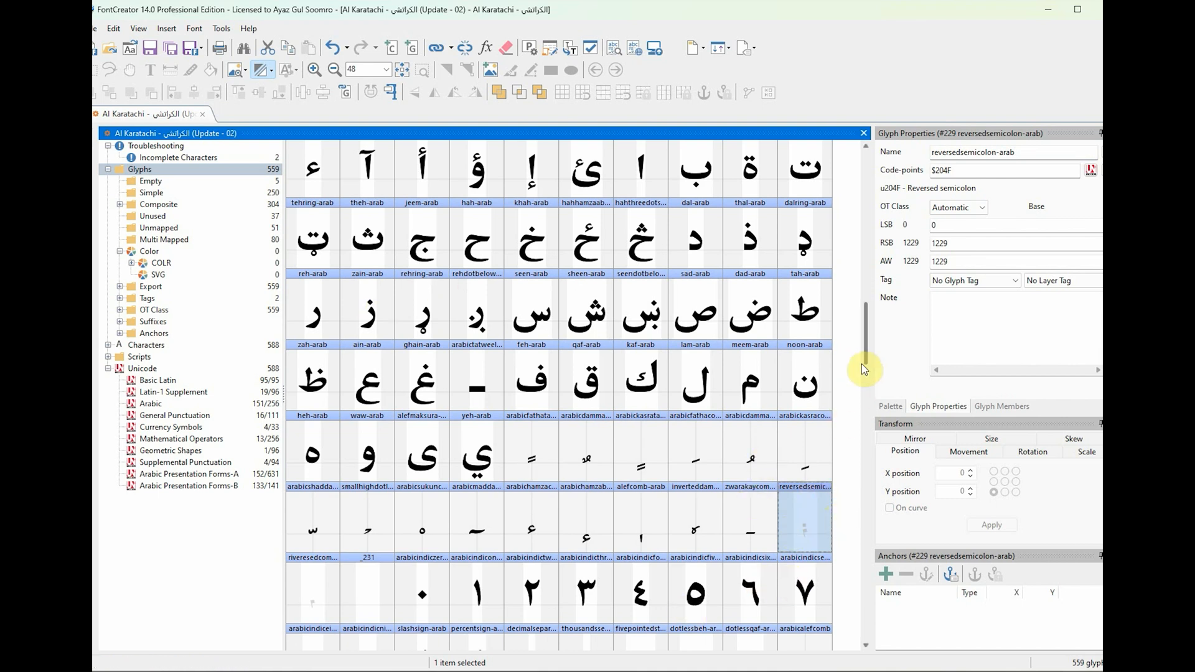
# Check the riveresedcomma-arab glyph and open the empty reversedsemicolon-arab glyph for editing.
pyautogui.scroll(-1, 871, 340)
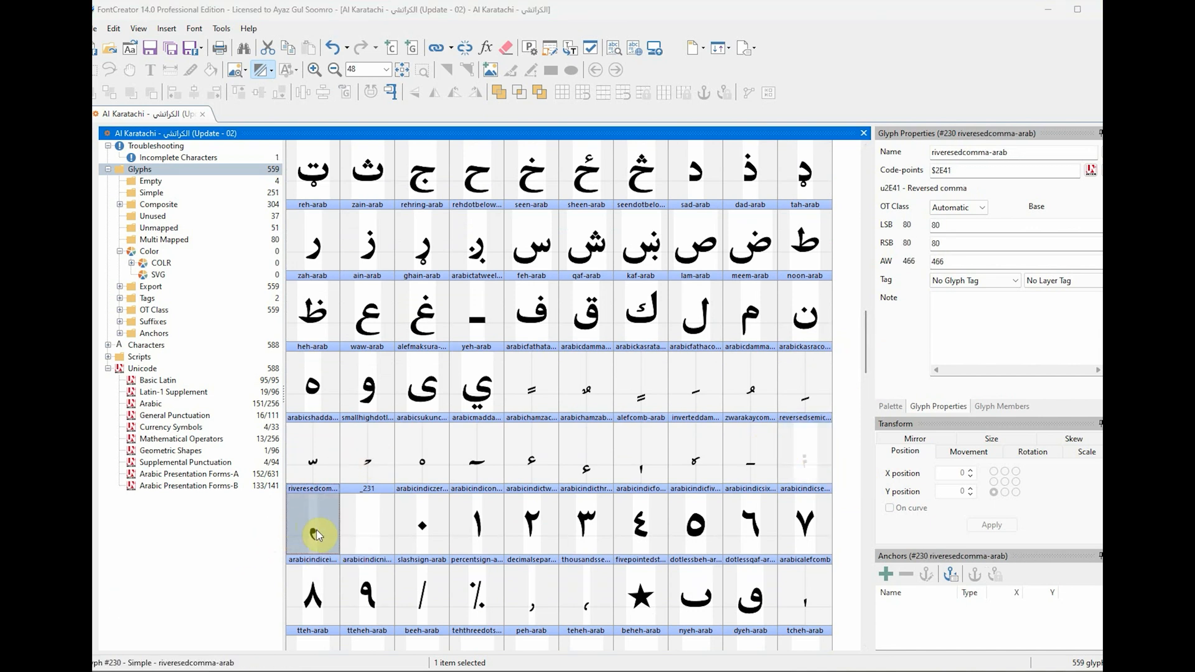
pyautogui.click(317, 534)
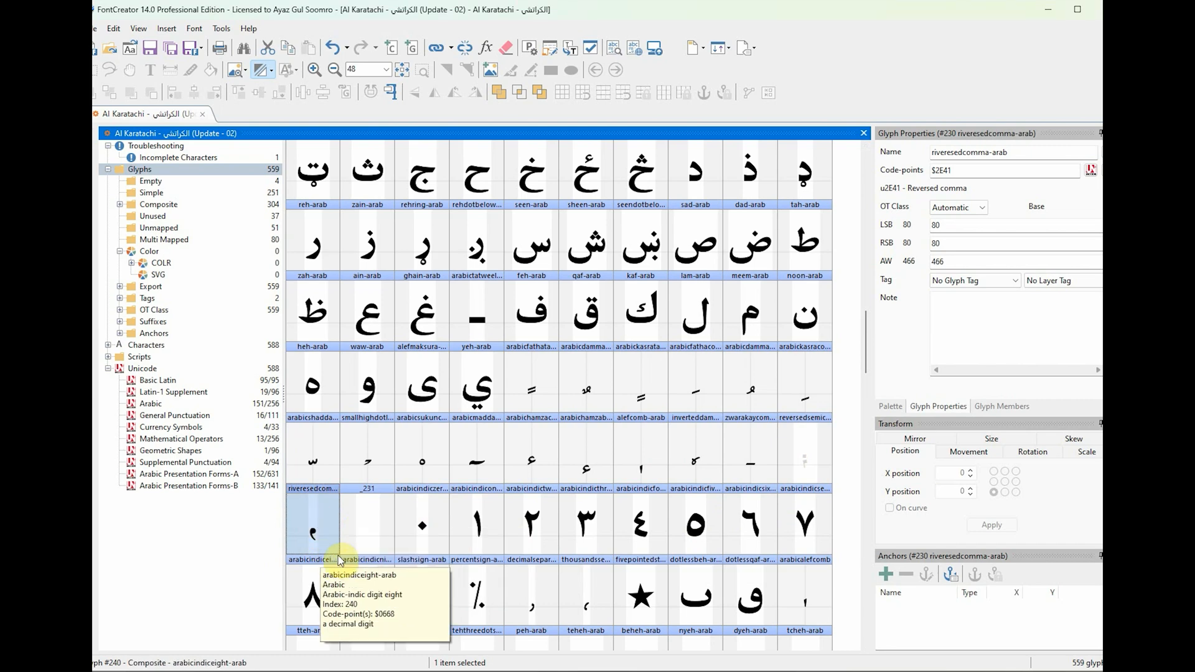
pyautogui.click(809, 464)
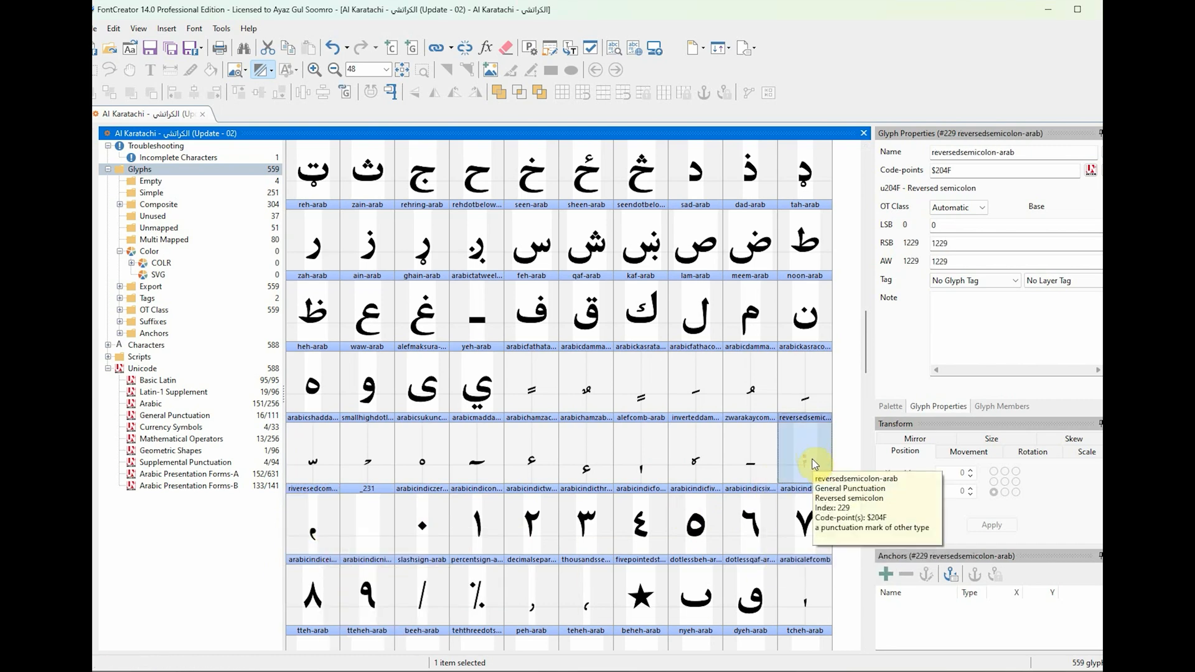
pyautogui.doubleClick(812, 464)
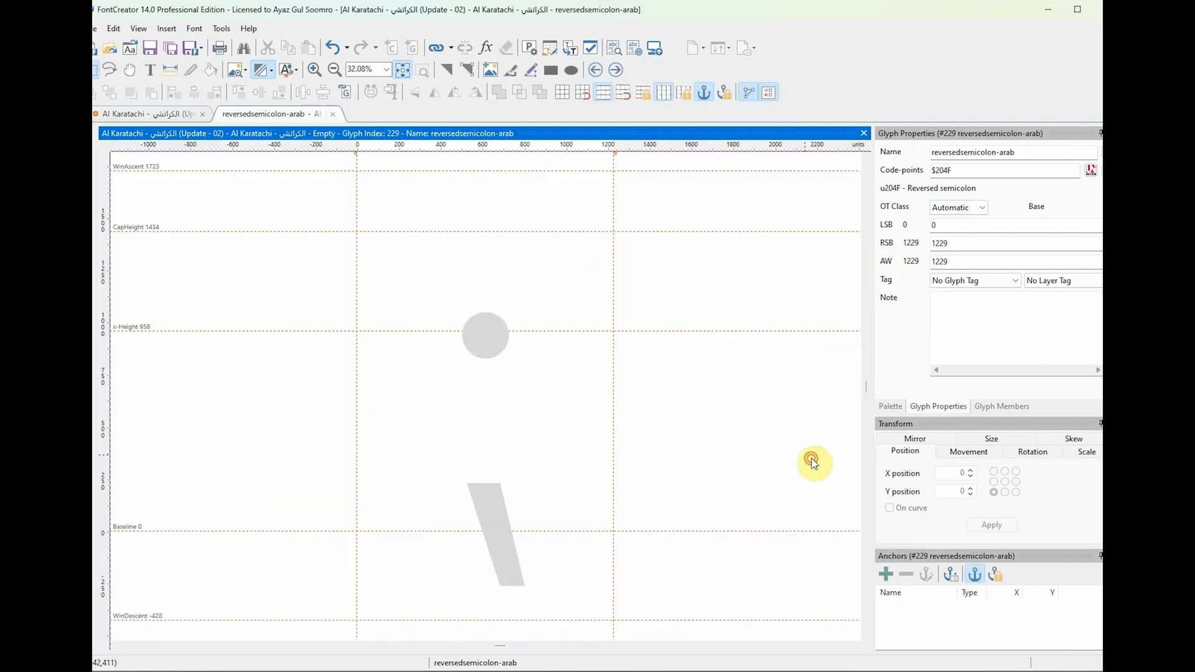
# Add the riveresedcomma-arab glyph as a composite member of reversedsemicolon-arab.
pyautogui.click(347, 96)
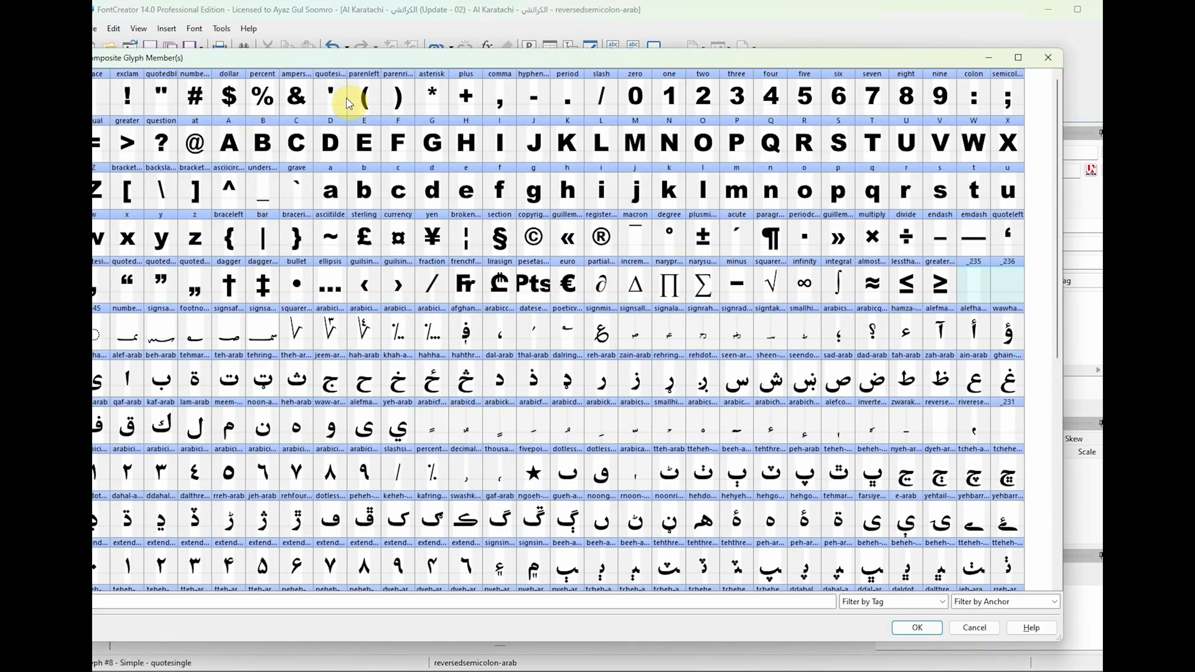
pyautogui.click(990, 630)
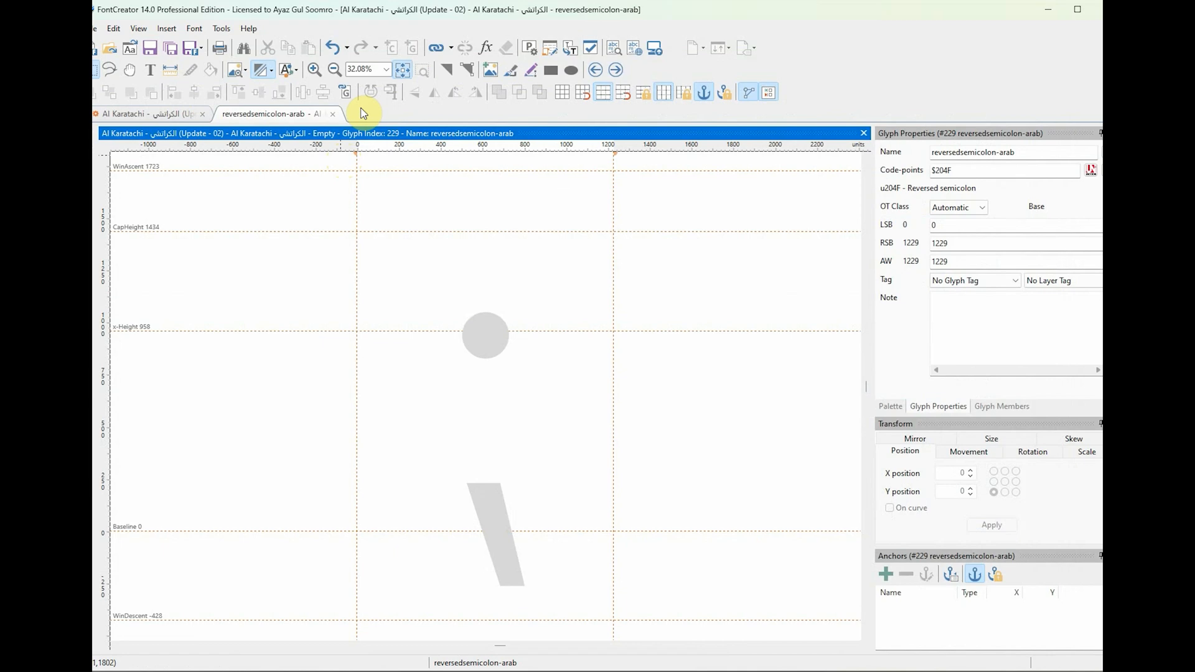
pyautogui.click(346, 95)
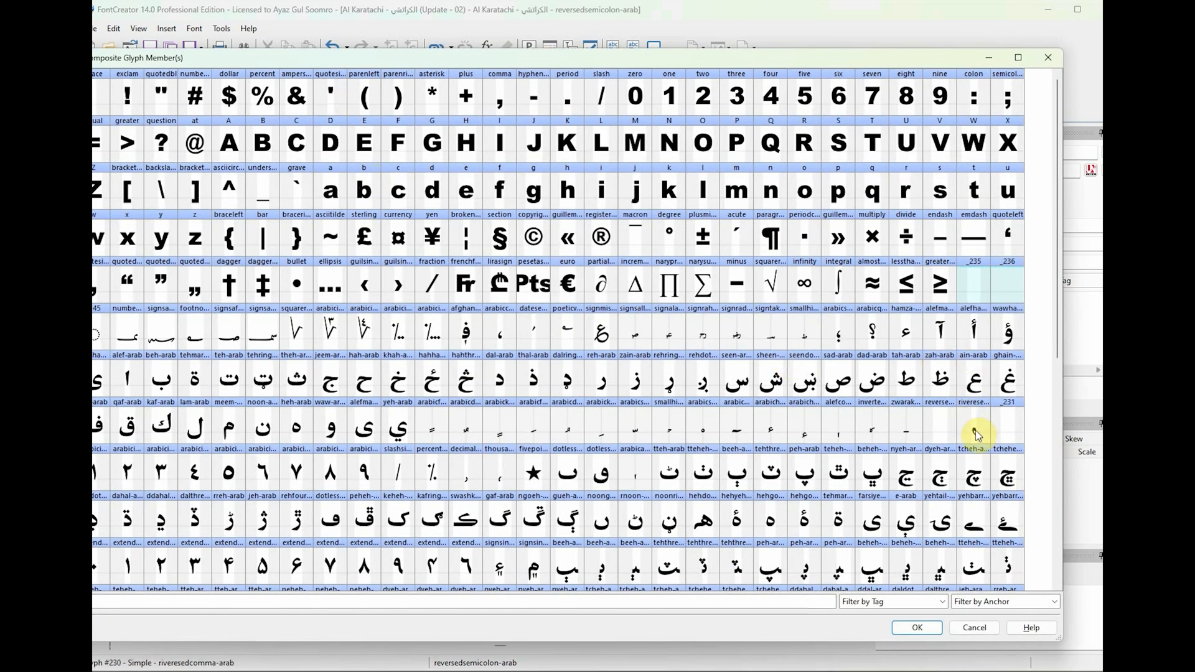
pyautogui.doubleClick(975, 432)
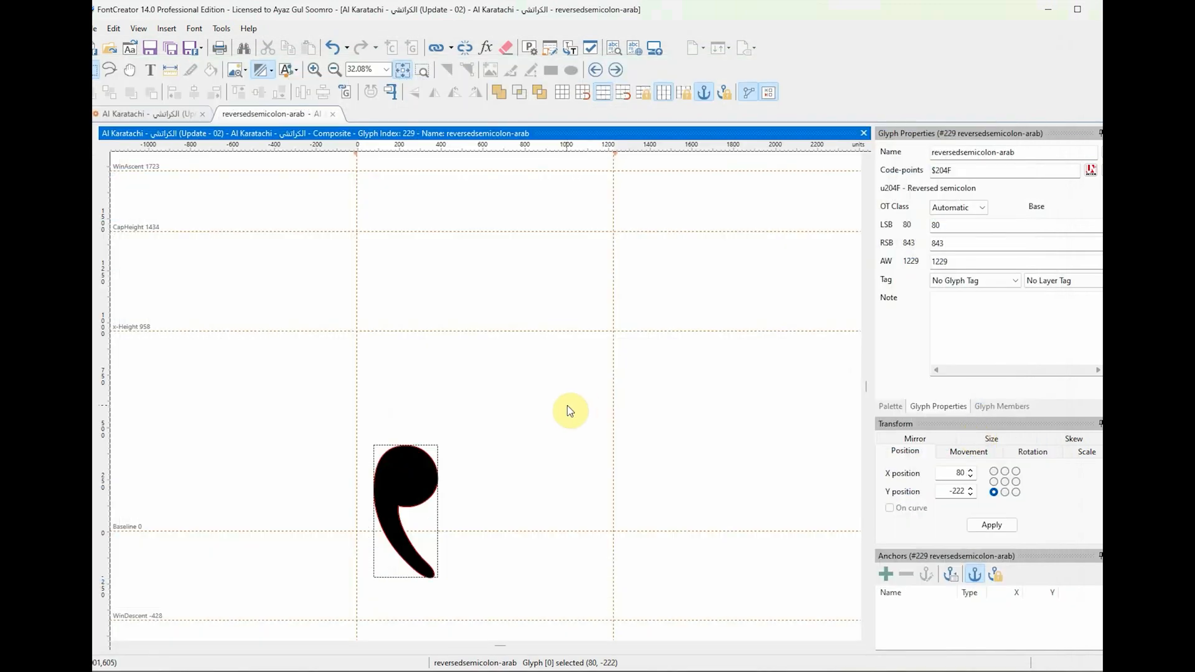
# Add the symboldotaccentmod-arab glyph as a composite member of reversedsemicolon-arab and place it above the reversed comma.
pyautogui.click(349, 94)
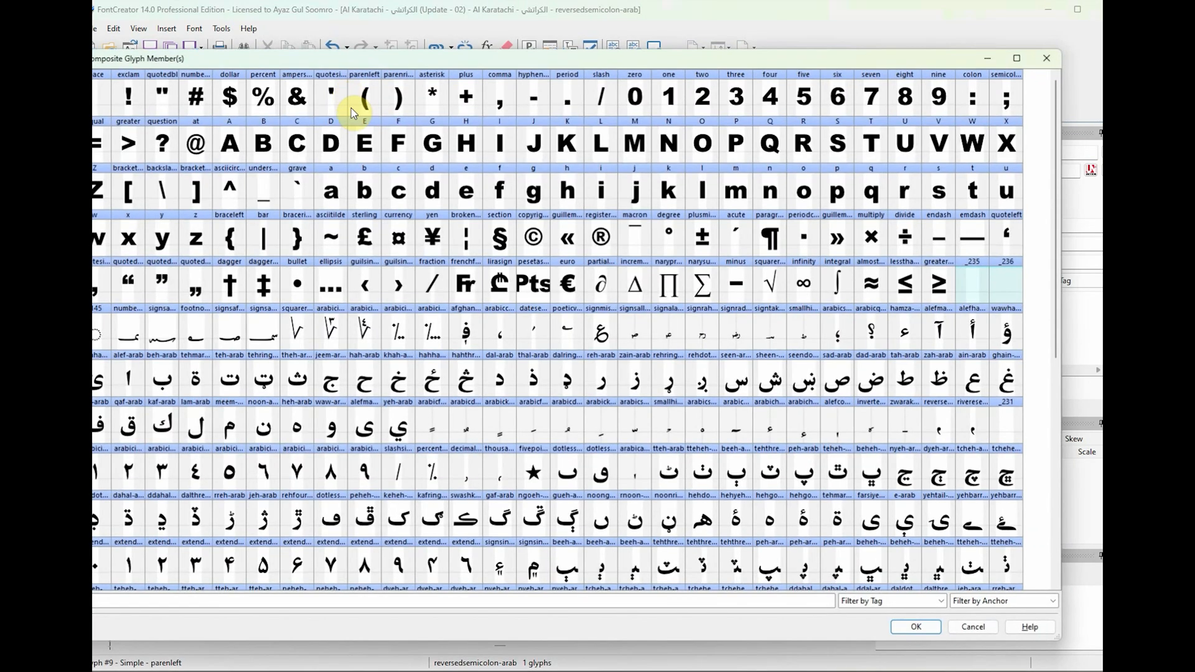
pyautogui.moveTo(1059, 293); pyautogui.dragTo(1058, 402)
pyautogui.doubleClick(307, 502)
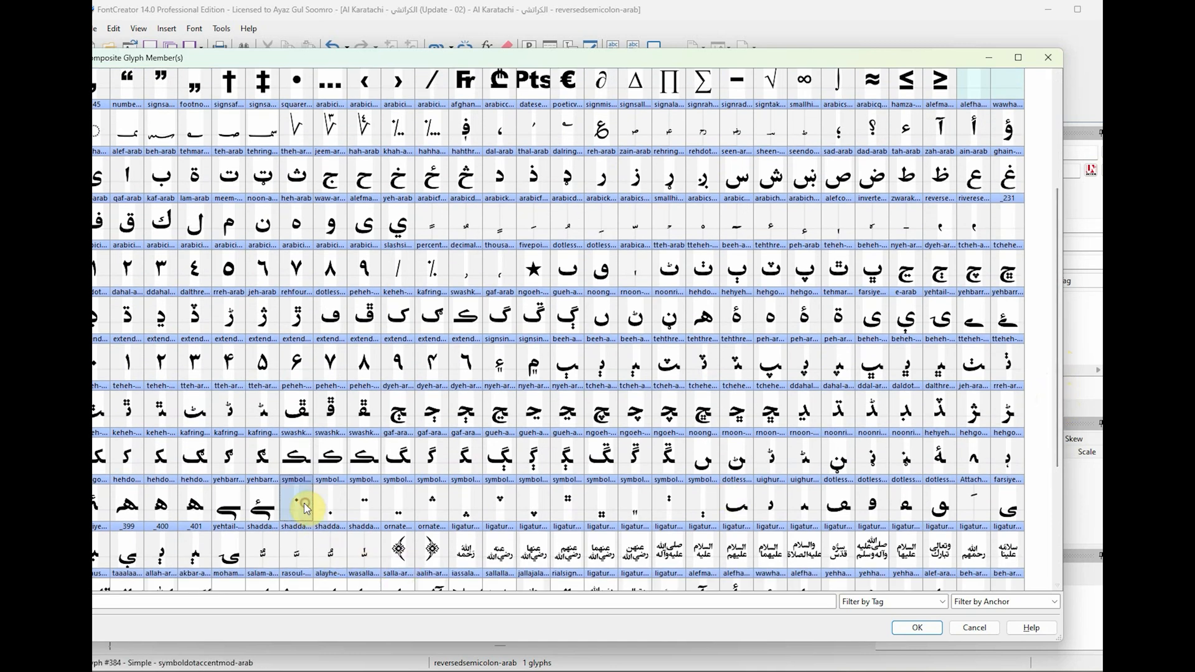
pyautogui.moveTo(411, 354); pyautogui.dragTo(413, 390)
pyautogui.click(485, 418)
# Set both the left and right side bearings of reversedsemicolon-arab to 80.
pyautogui.moveTo(952, 244); pyautogui.dragTo(908, 231)
pyautogui.write('7')
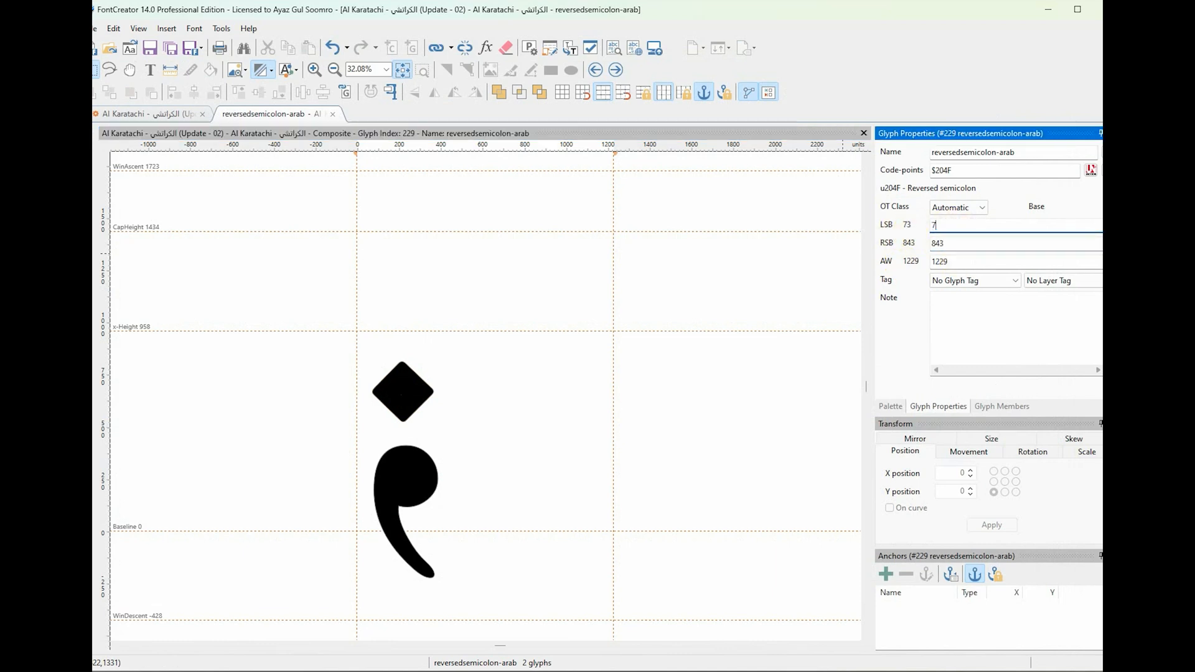
pyautogui.write('80')
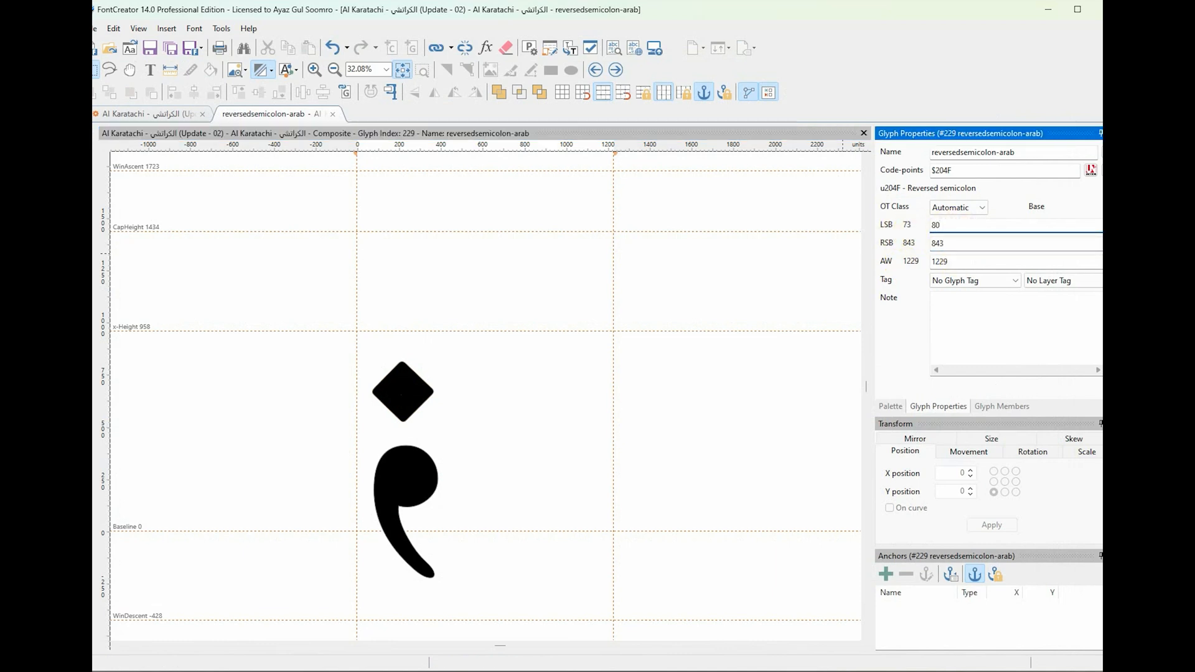
pyautogui.press('Tab')
pyautogui.write('80')
pyautogui.press('Return')
pyautogui.click(519, 396)
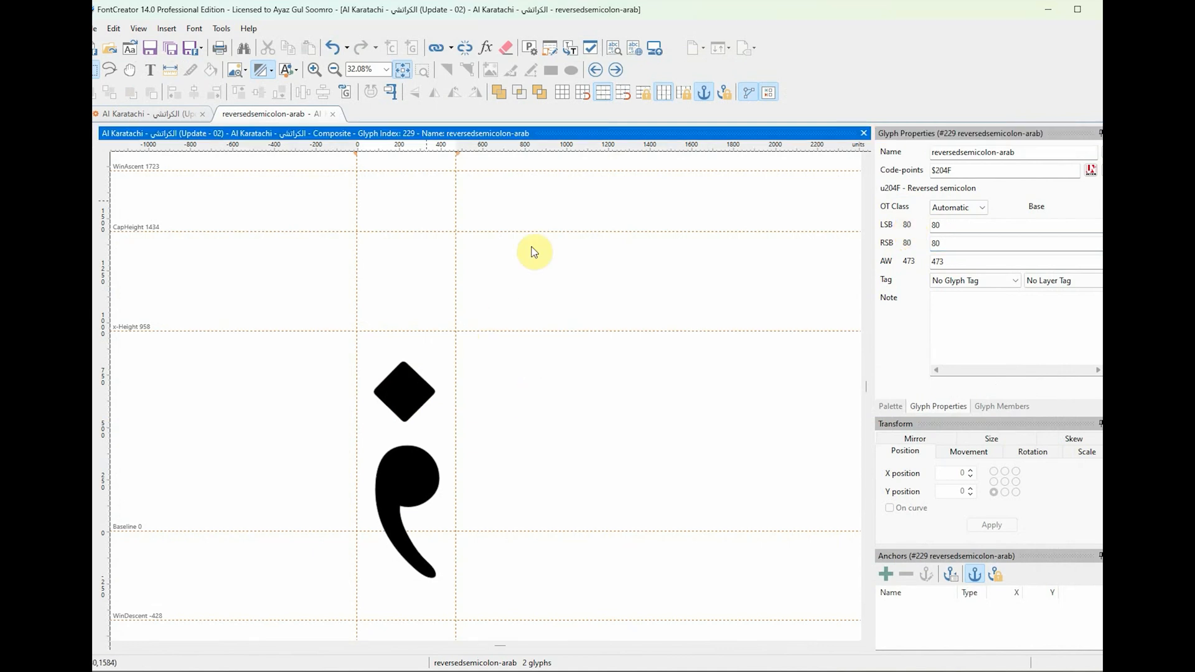
# Close the reversedsemicolon-arab glyph editor, check the finished glyph in the font overview, and save the font.
pyautogui.click(170, 119)
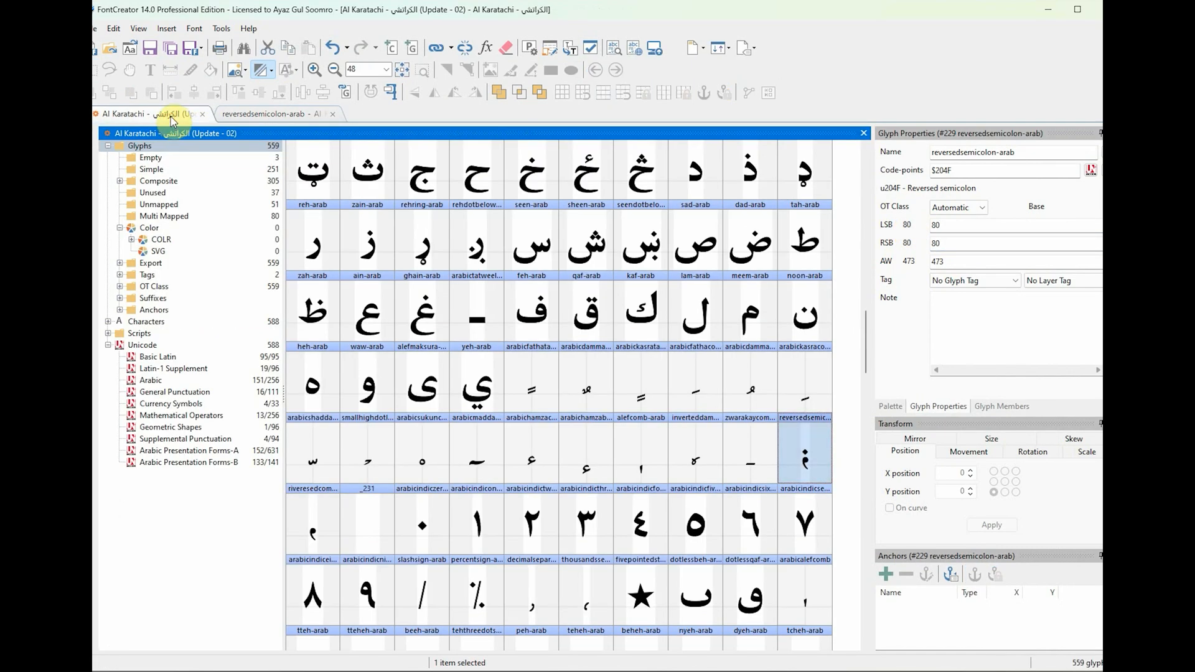
pyautogui.click(280, 115)
pyautogui.click(333, 114)
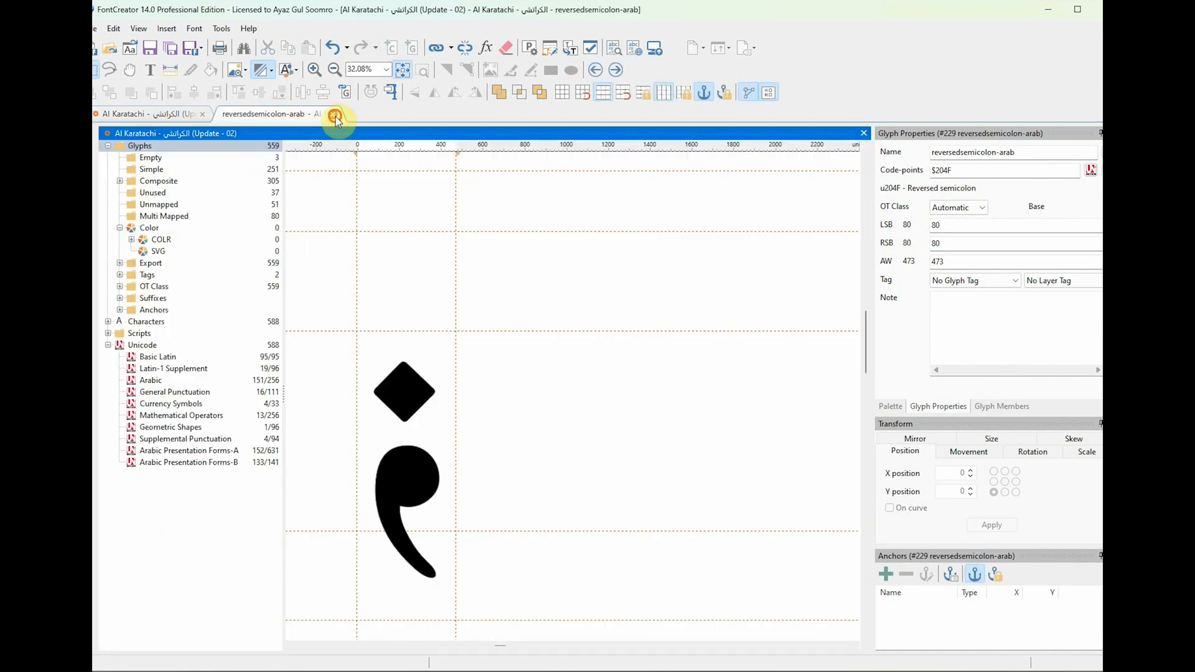
pyautogui.click(815, 467)
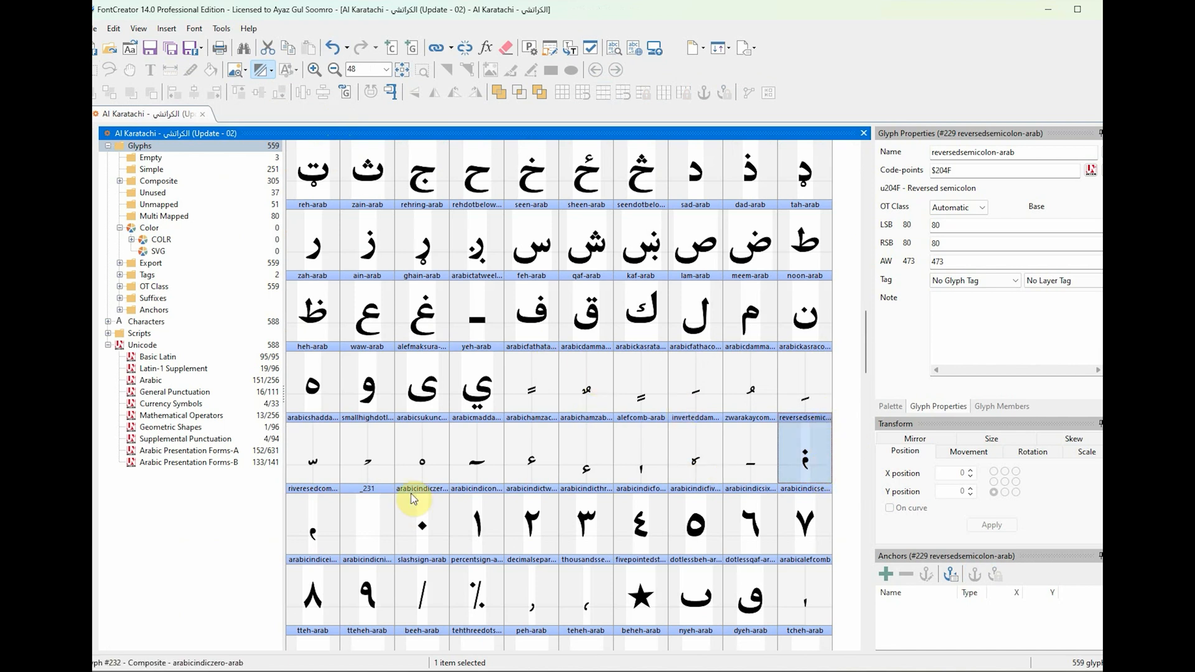
pyautogui.click(327, 524)
pyautogui.click(813, 461)
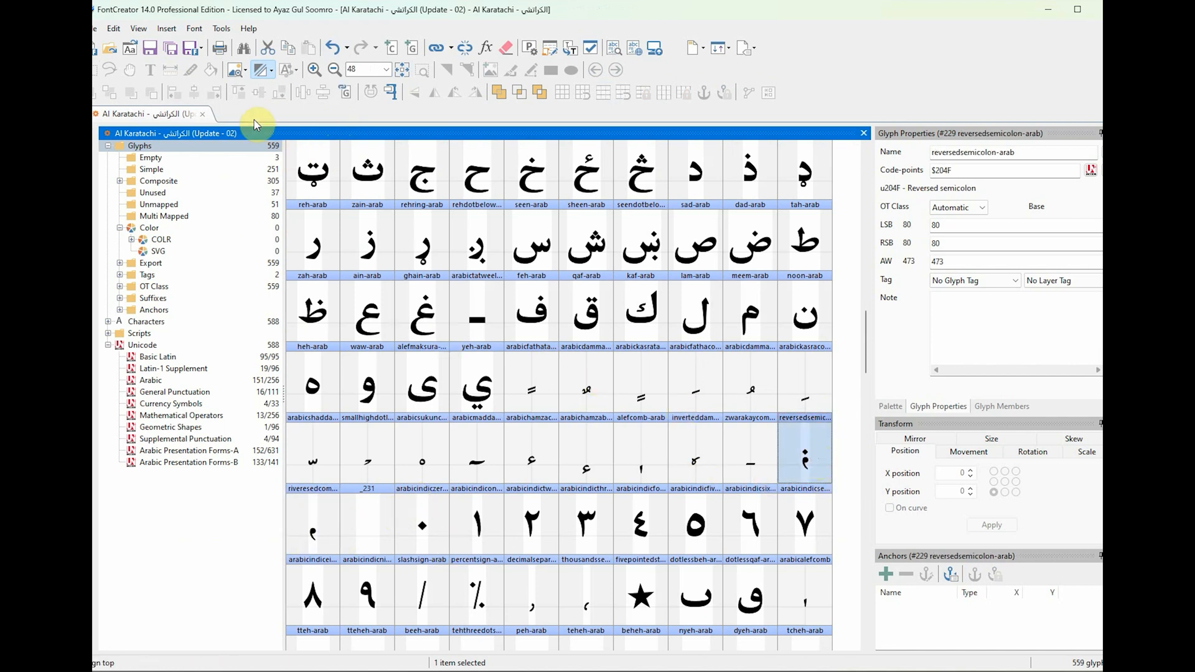
pyautogui.click(149, 48)
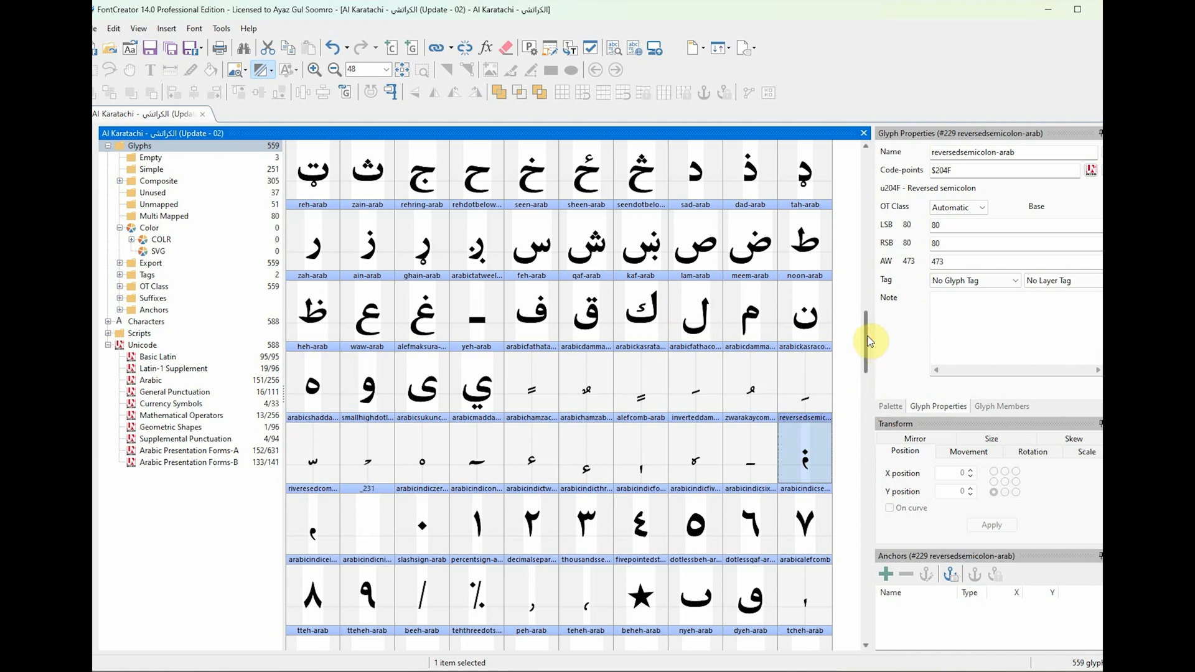
# Examine the Arabic-Indic digits four and seven, and the extended digits four, six, seven and eight with their Urdu variants.
pyautogui.click(637, 523)
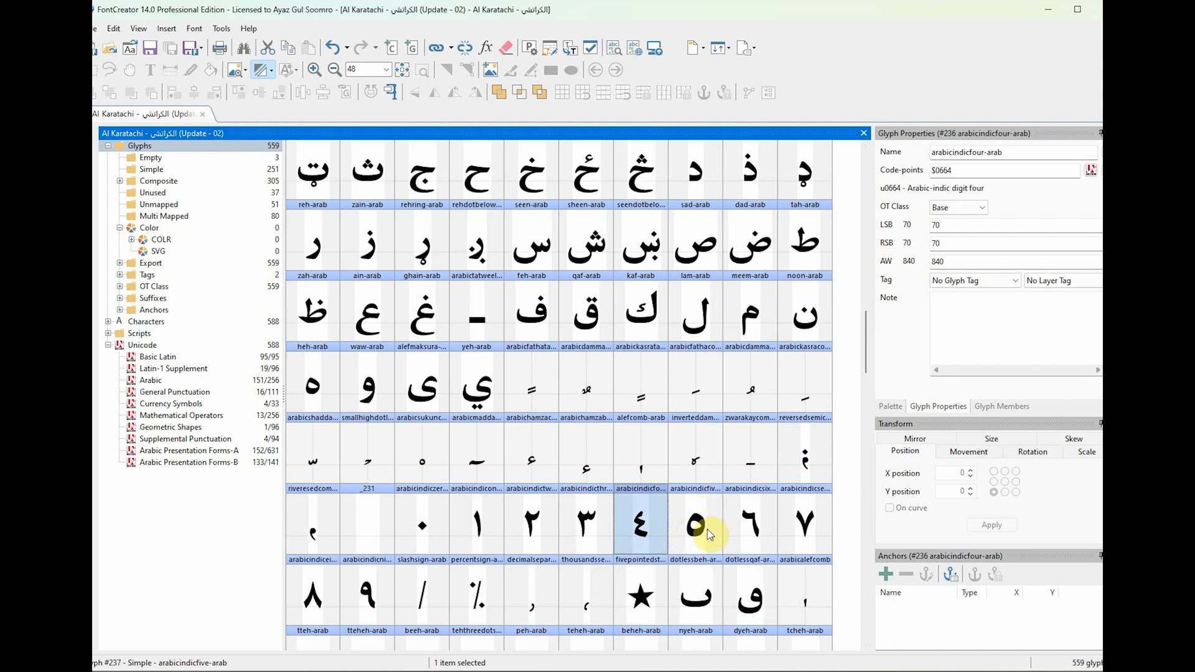
pyautogui.click(807, 530)
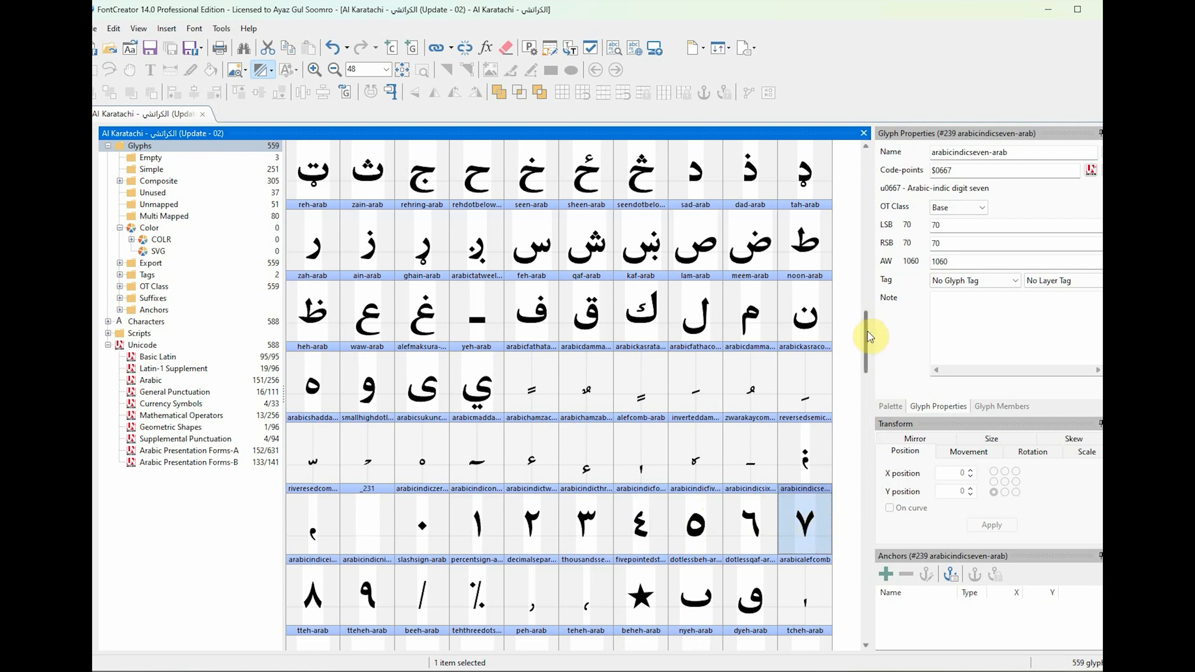
pyautogui.moveTo(869, 335); pyautogui.dragTo(875, 402)
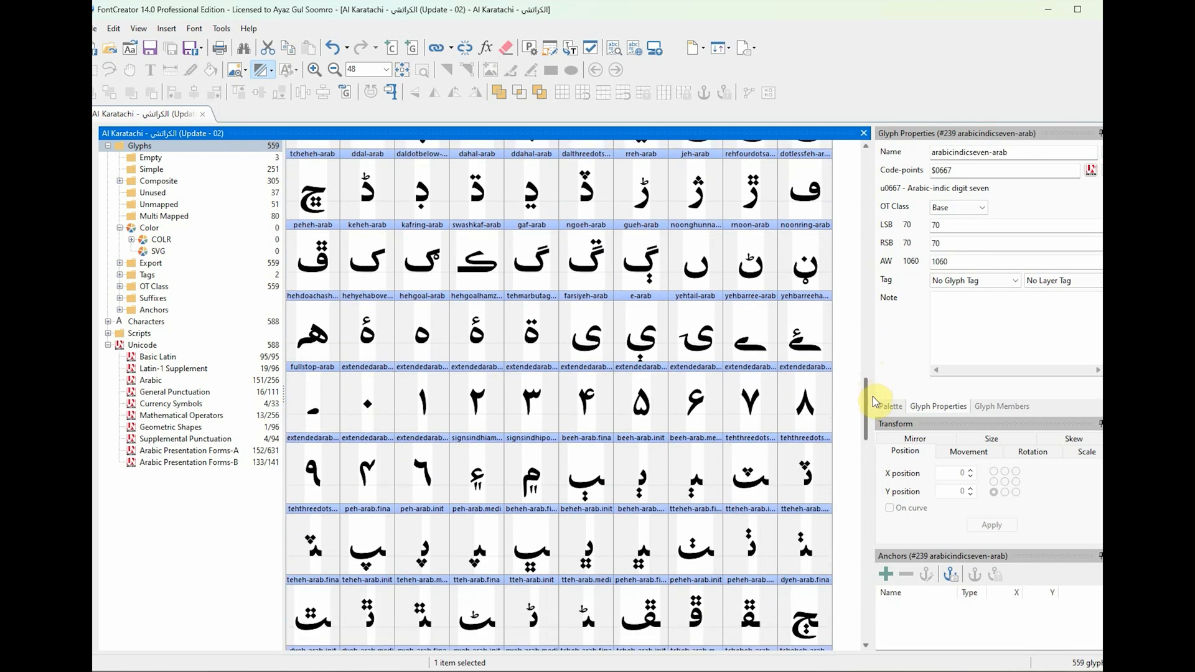
pyautogui.click(697, 402)
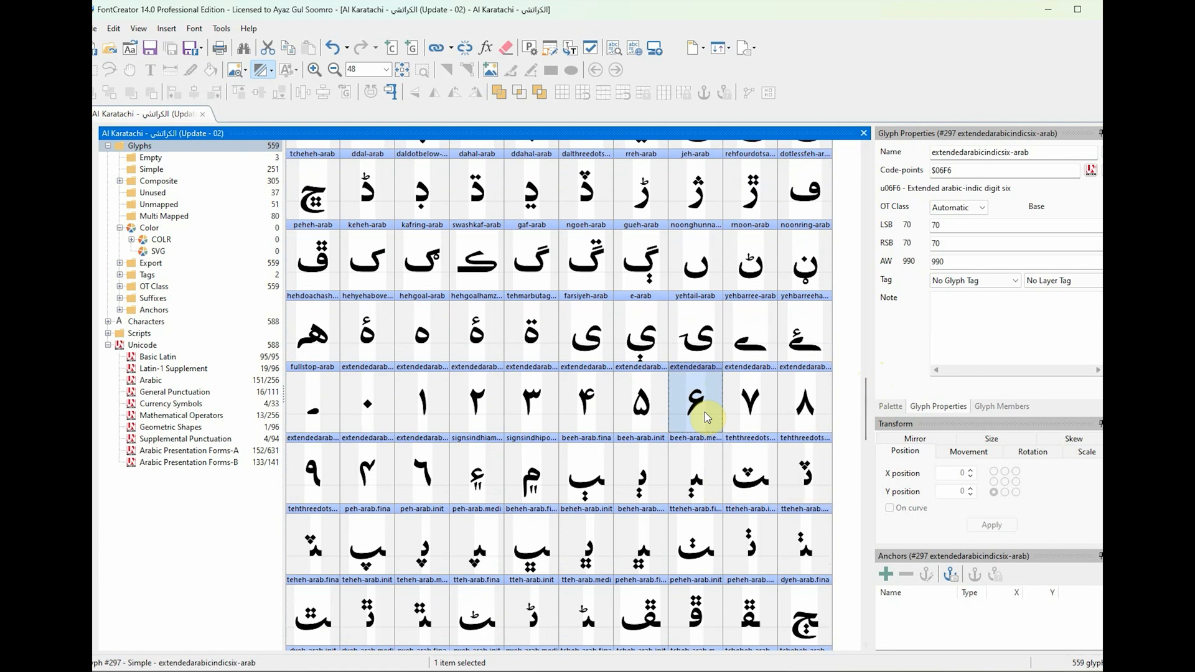
pyautogui.click(427, 486)
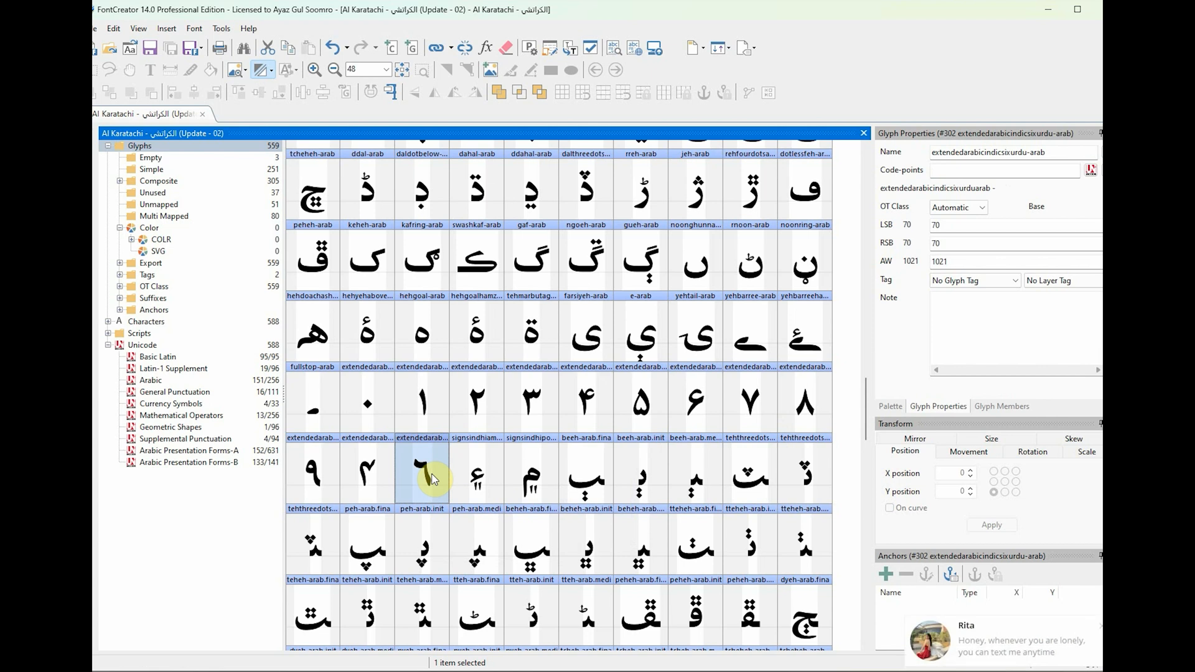
pyautogui.click(374, 483)
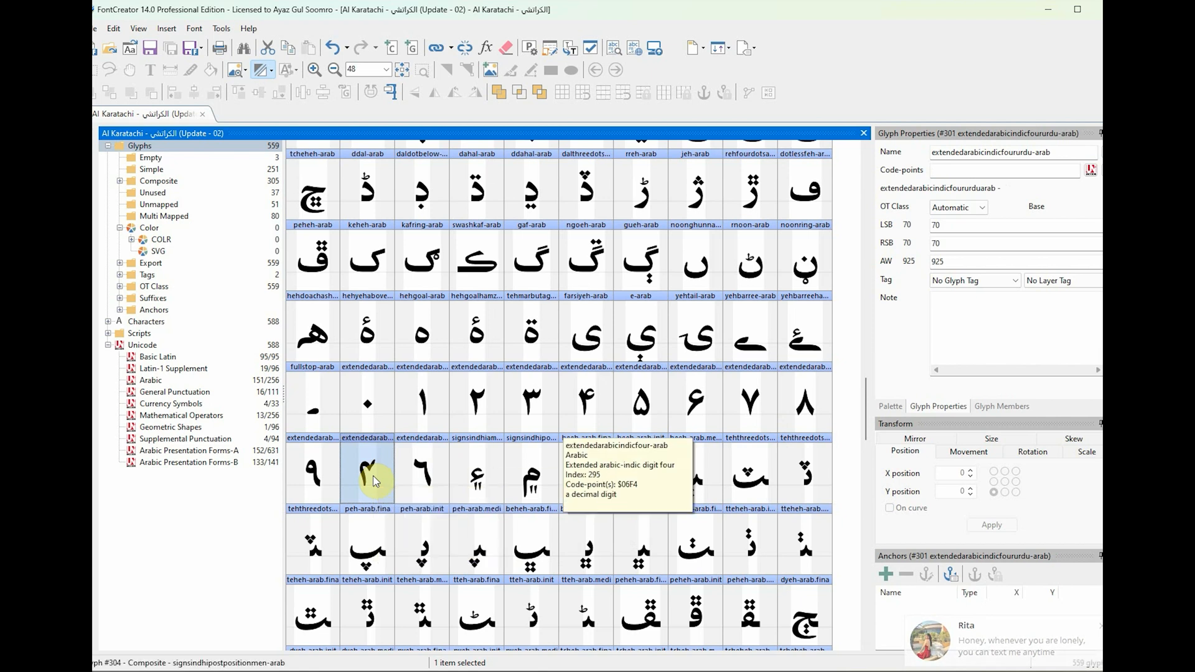
pyautogui.click(590, 401)
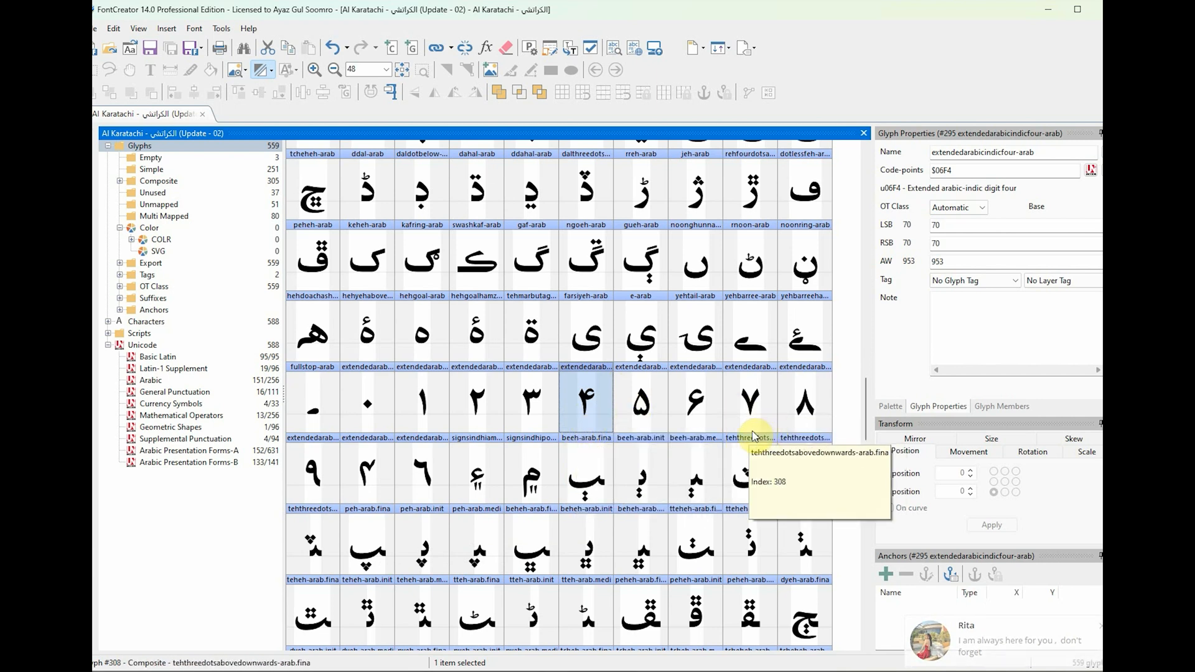
pyautogui.click(820, 398)
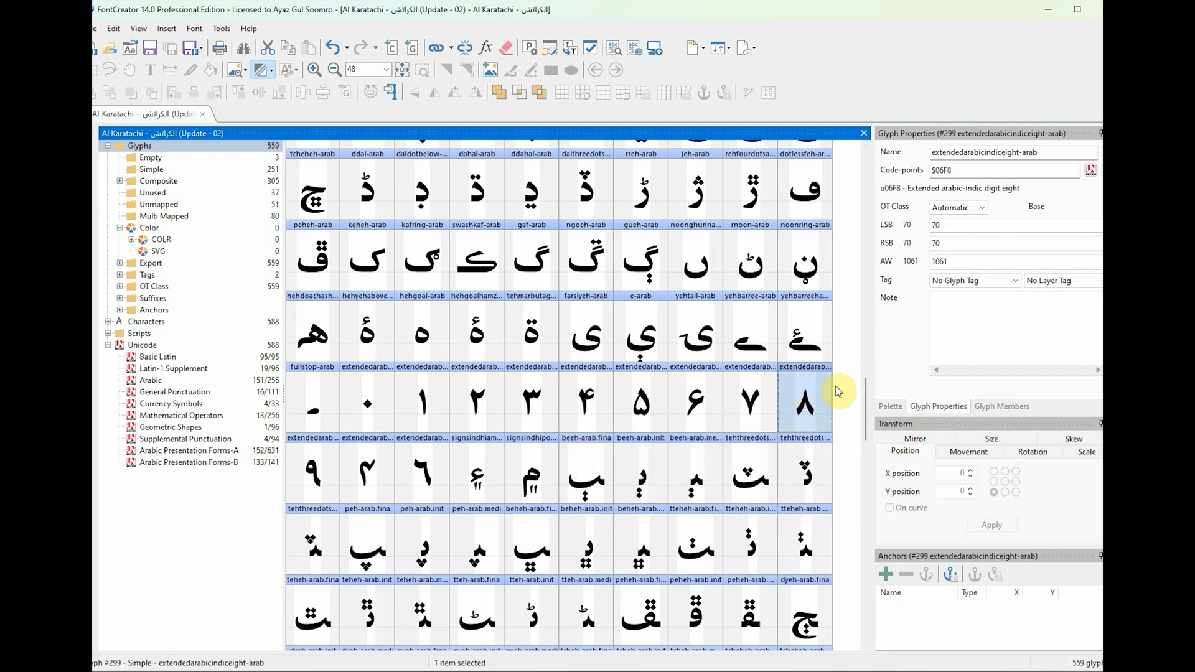
pyautogui.click(756, 392)
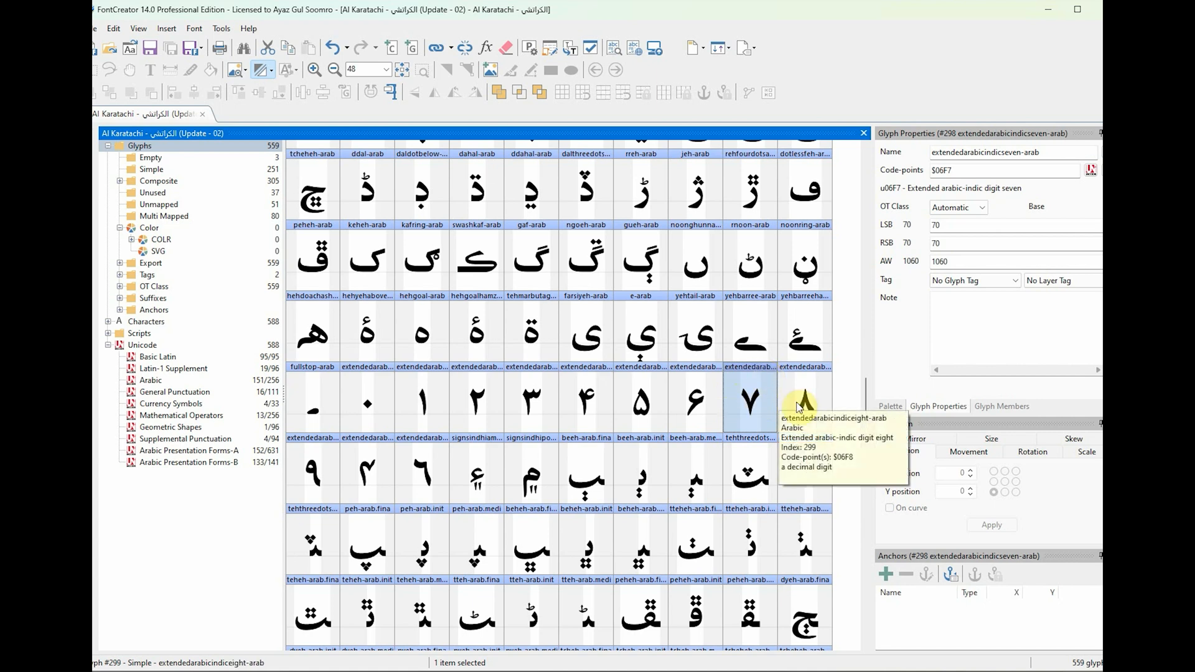
pyautogui.click(806, 419)
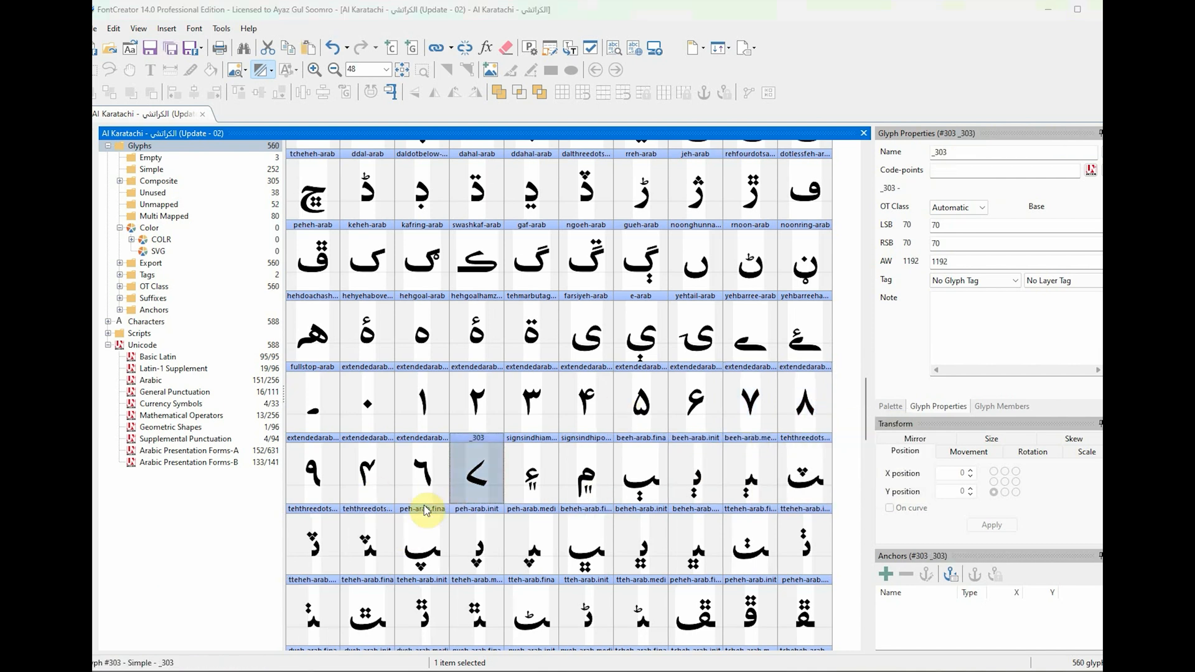
# Check how extendedarabicindicfoururdu-arab is named and copy the name of the extendedarabicindicseven-arab glyph.
pyautogui.click(485, 484)
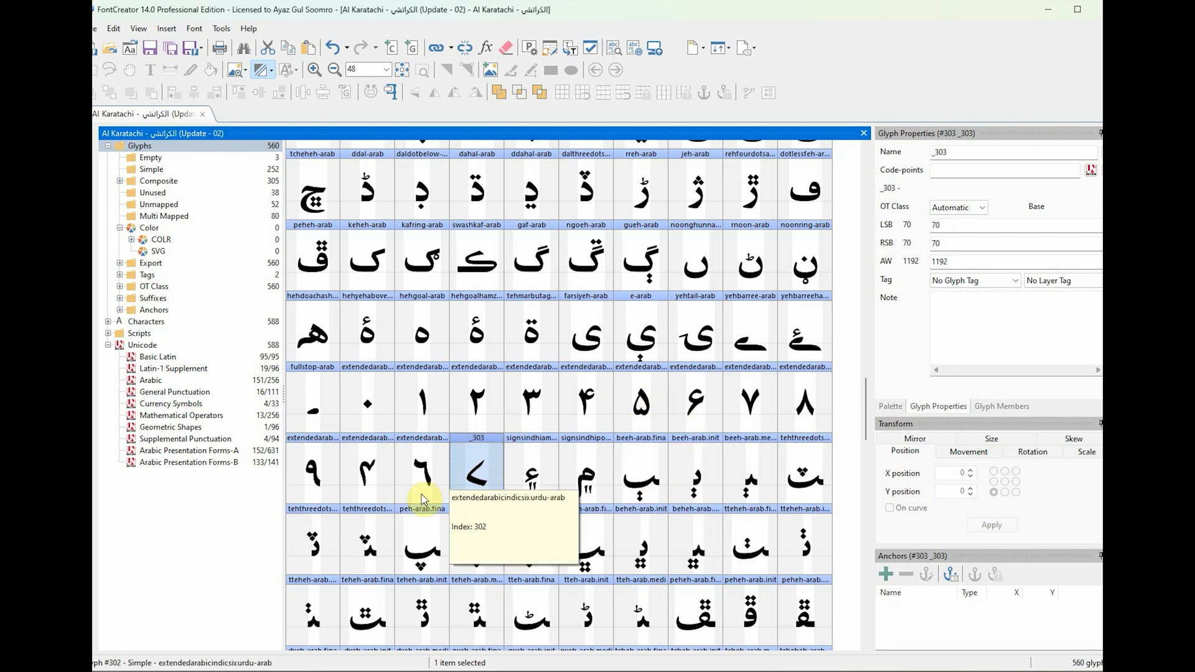
pyautogui.click(366, 473)
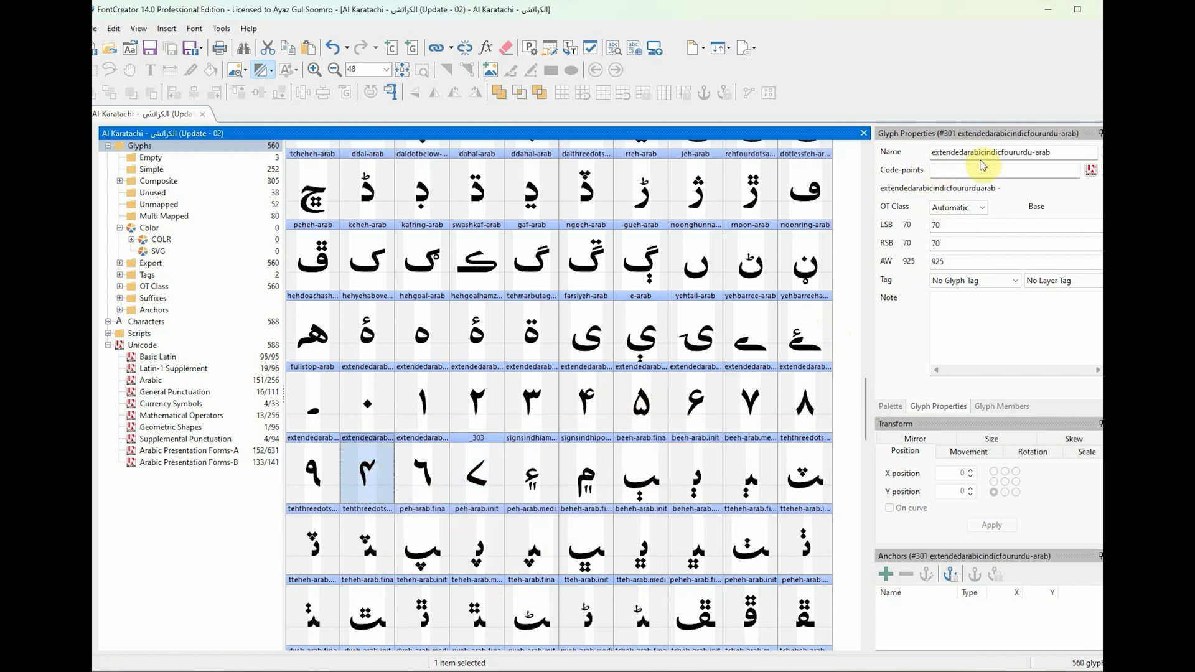
pyautogui.click(1054, 152)
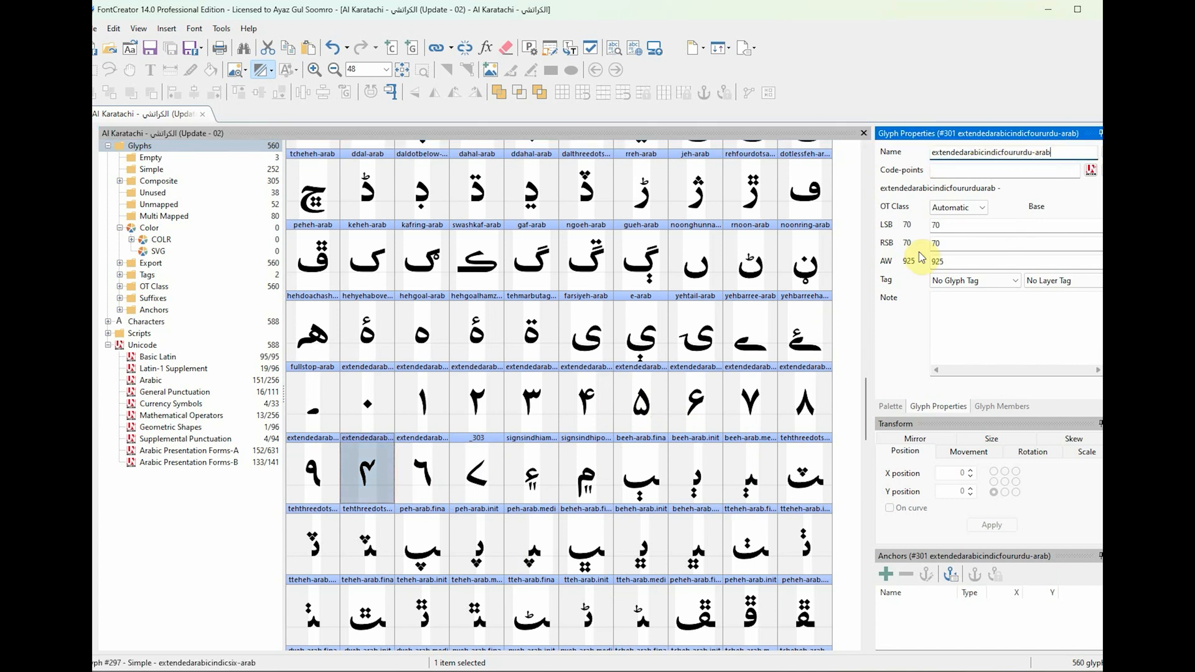
pyautogui.click(746, 402)
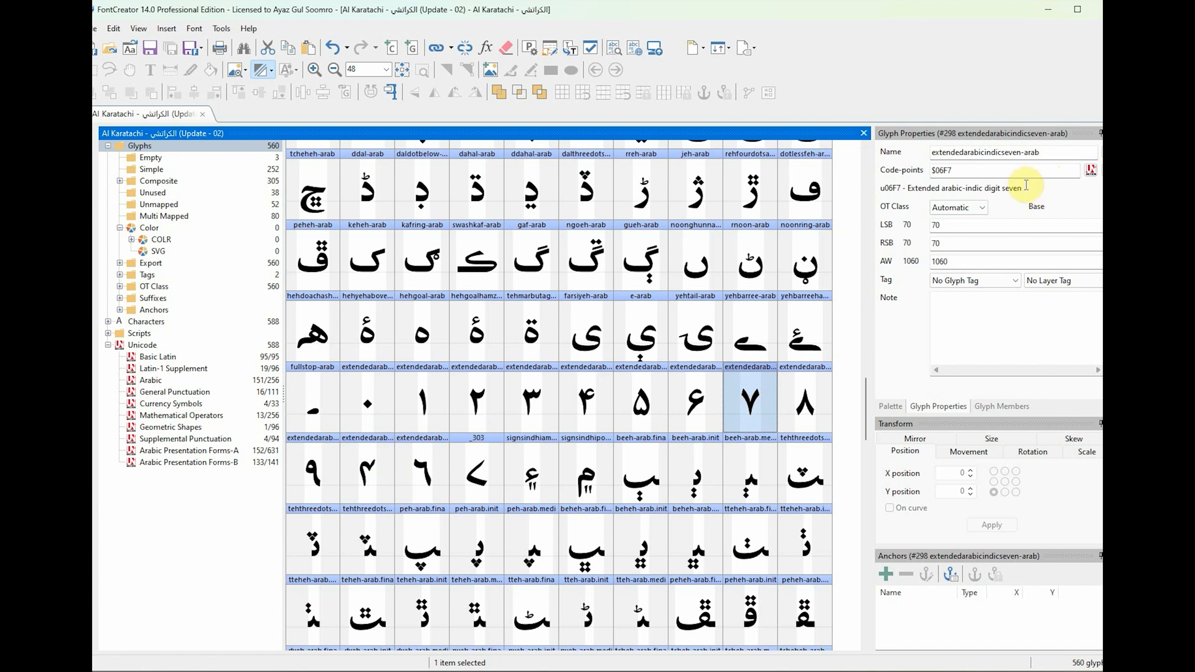
pyautogui.click(1045, 152)
pyautogui.hotkey('ctrl', 'c')
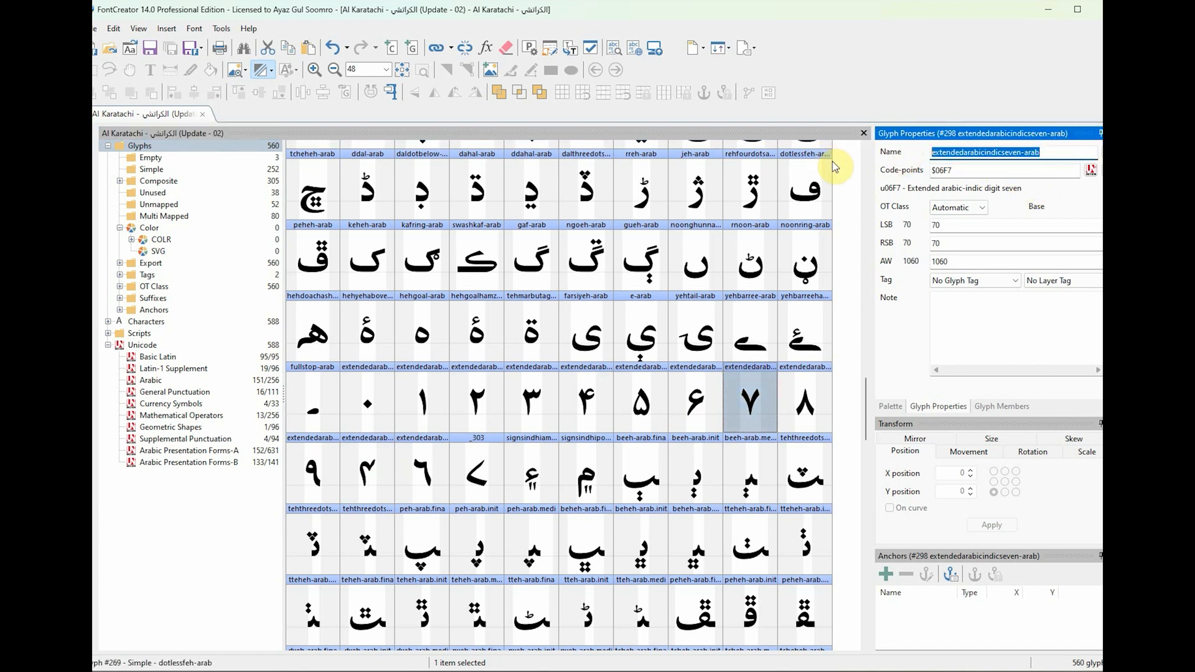
# Paste the copied name into glyph _303 and edit it to extendedarabicindicsevensindhi-arab.
pyautogui.click(478, 475)
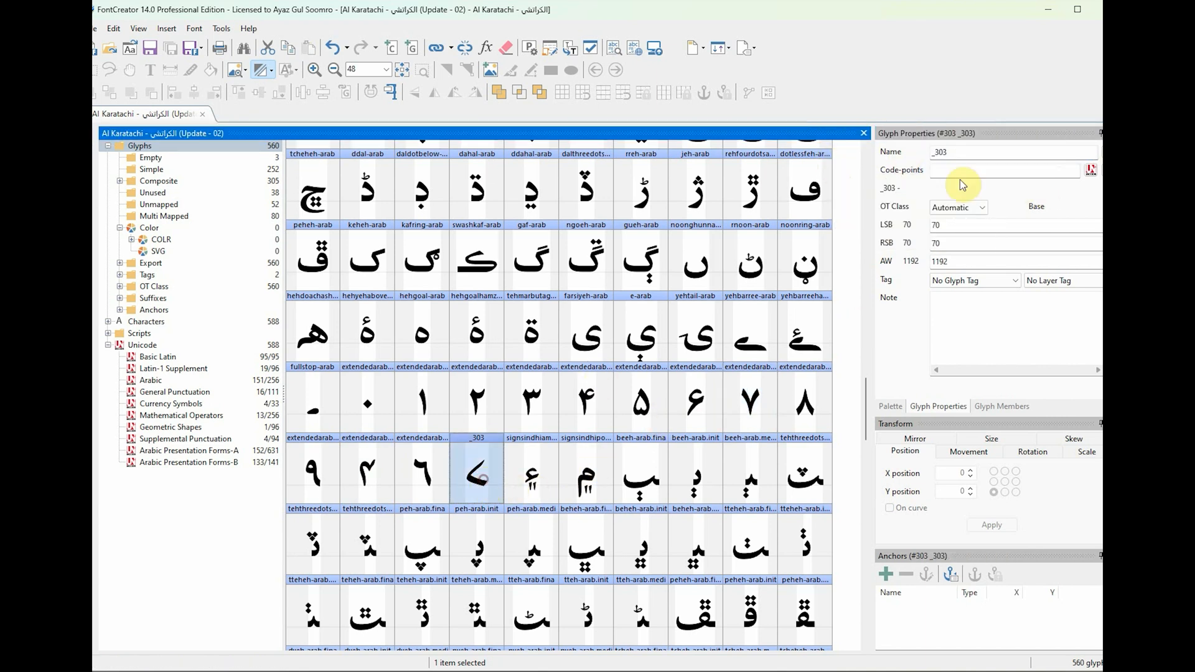
pyautogui.click(958, 153)
pyautogui.hotkey('ctrl', 'v')
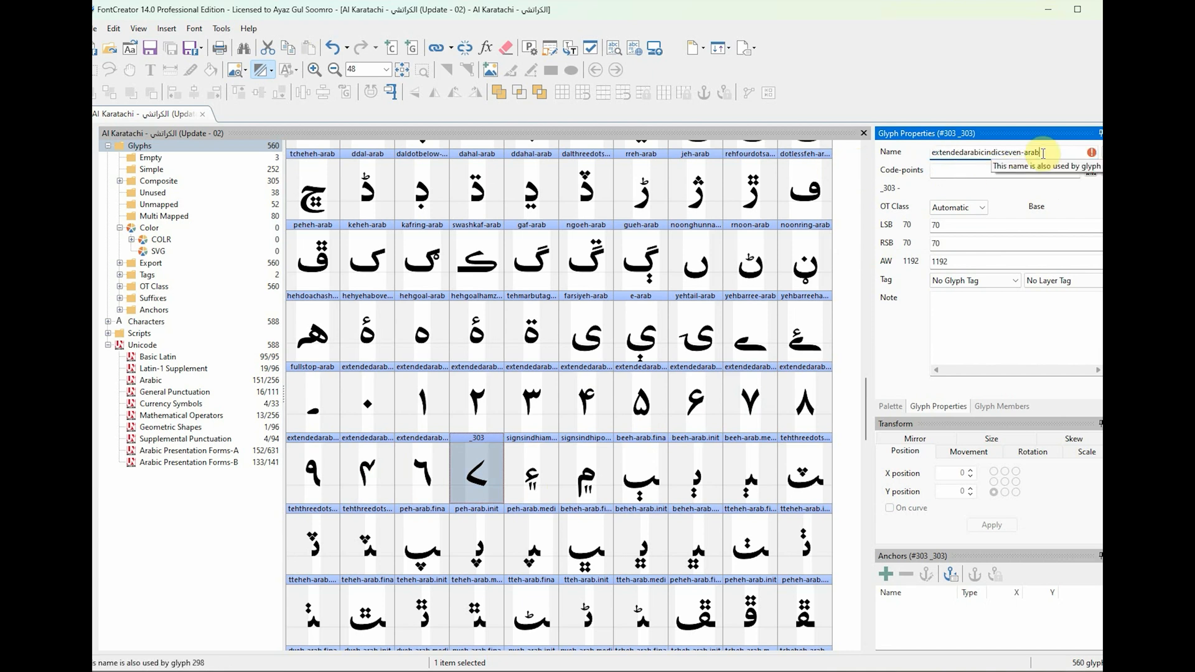
pyautogui.click(1022, 152)
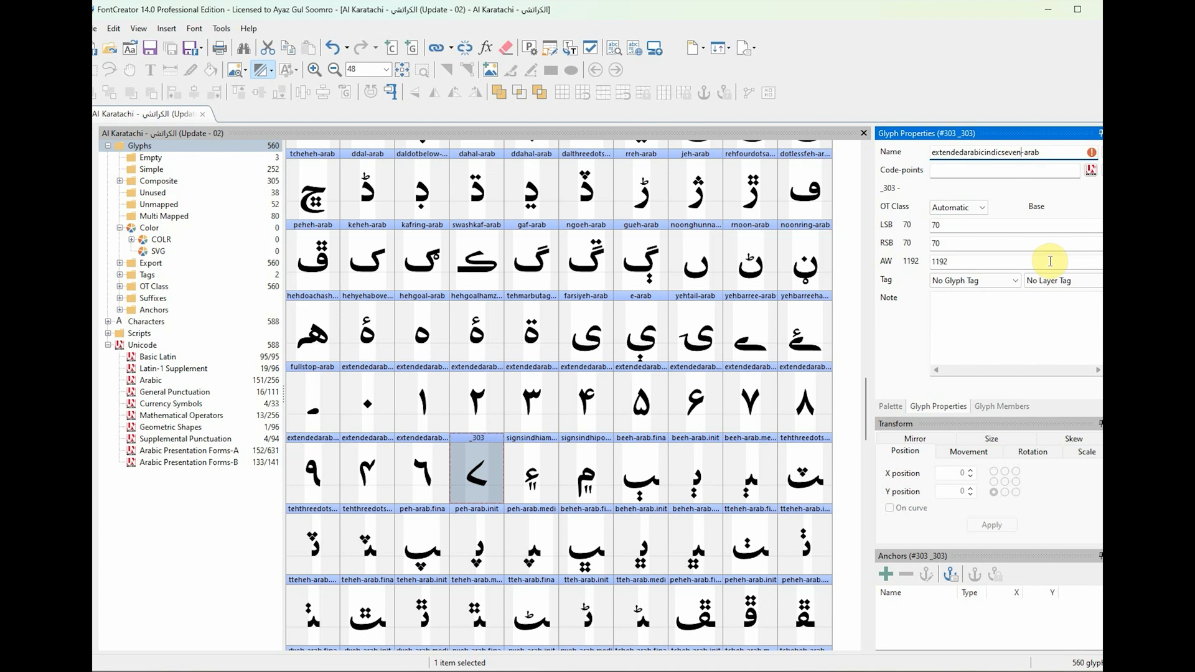
pyautogui.write('sindhi')
pyautogui.click(1050, 260)
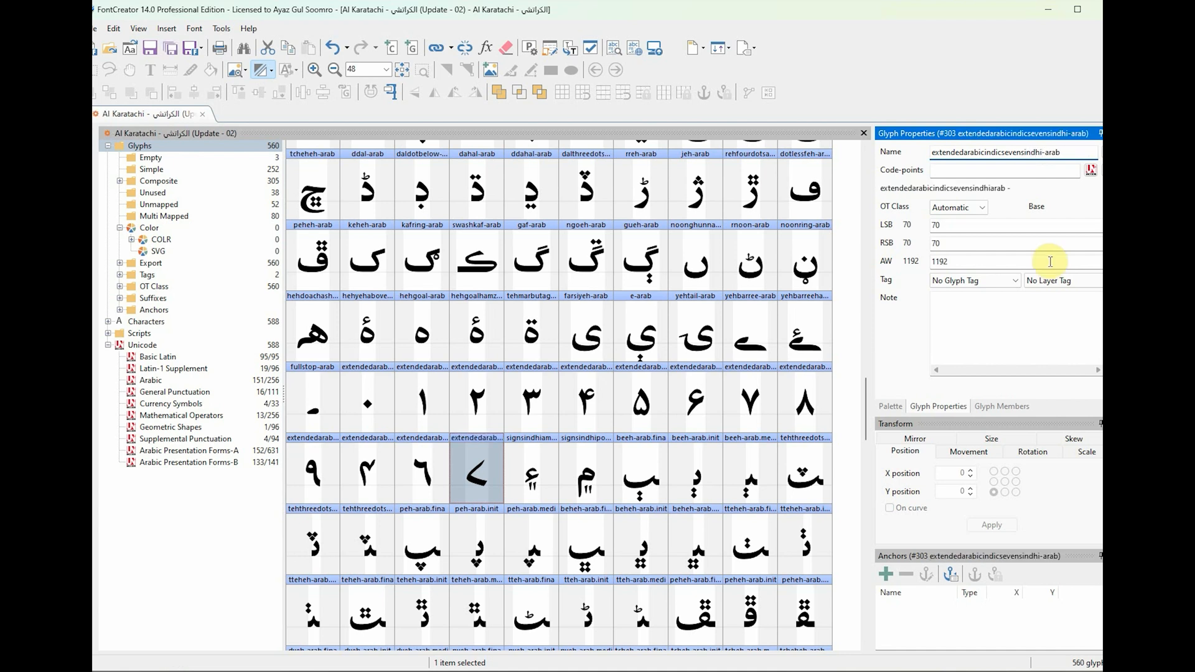
# Check the code-points of the Sindhi seven, Urdu six and Urdu four digit glyphs against the extended four, and save the font.
pyautogui.click(937, 172)
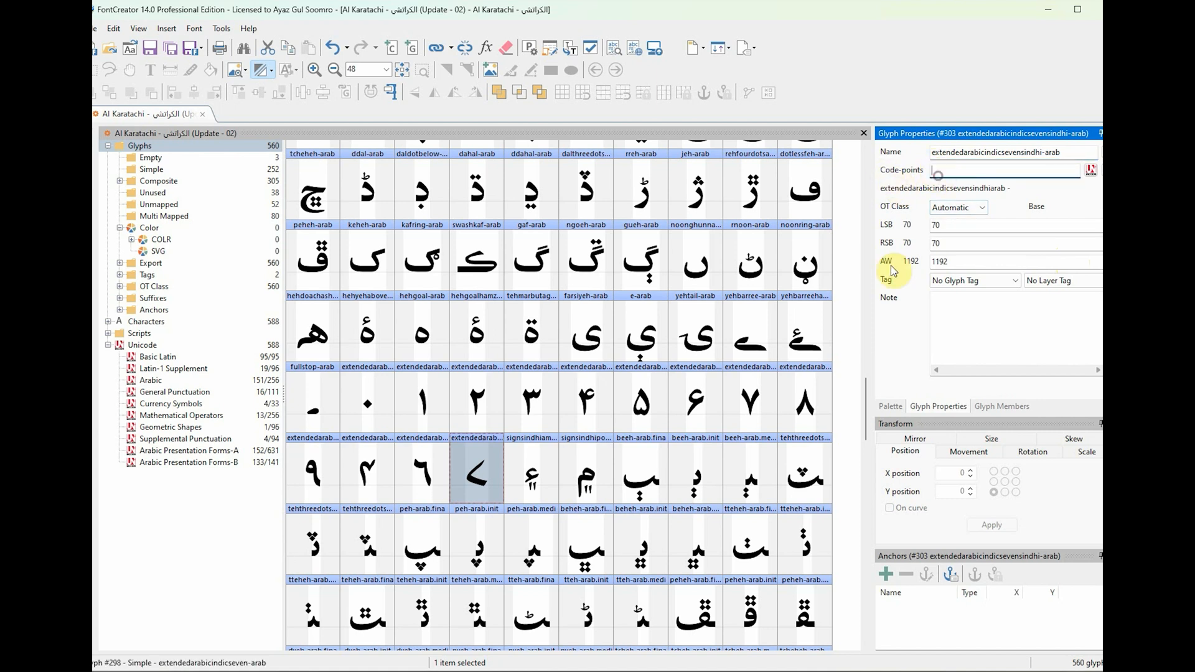
pyautogui.click(424, 483)
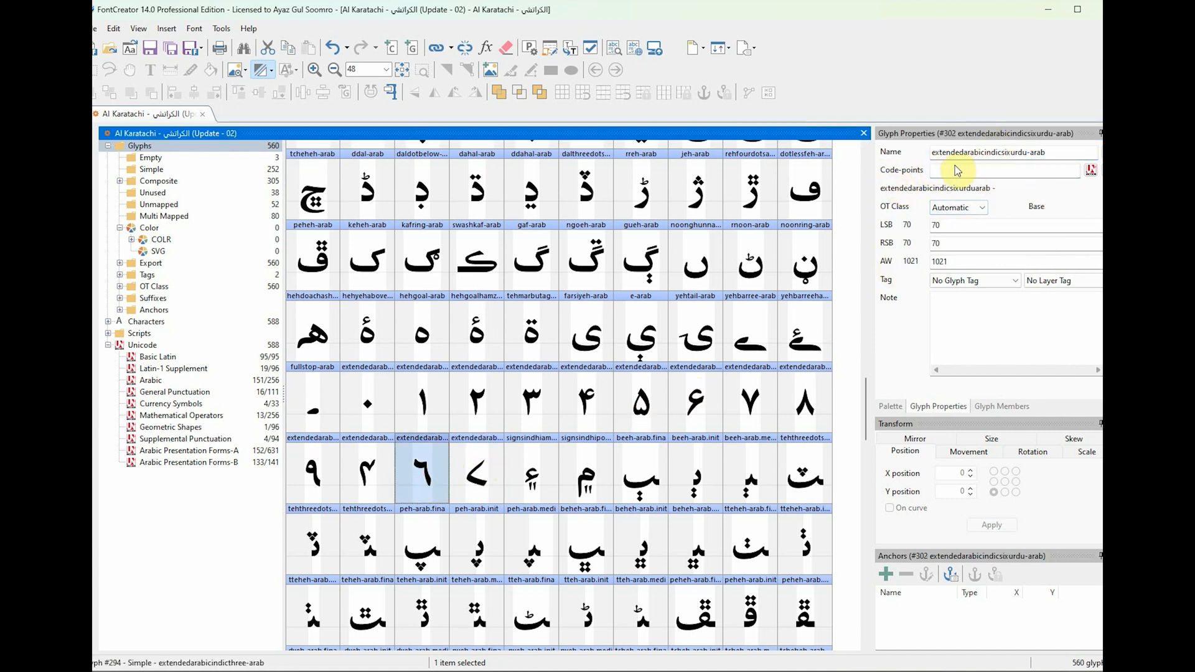
pyautogui.click(366, 474)
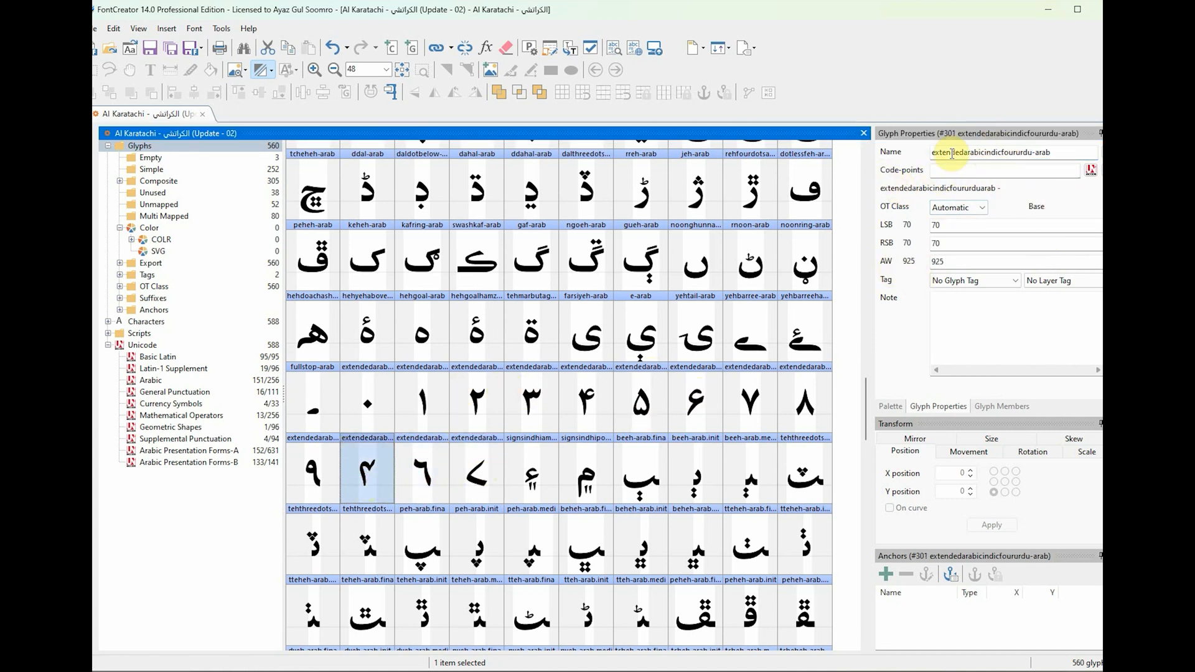
pyautogui.click(588, 406)
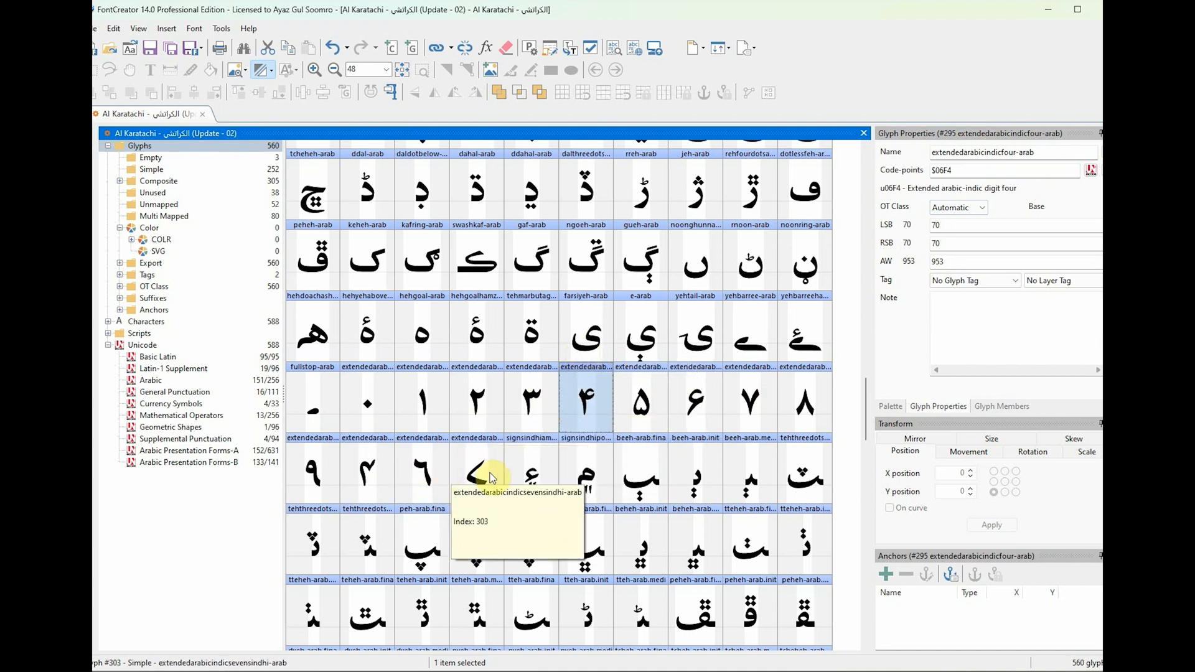
pyautogui.click(154, 49)
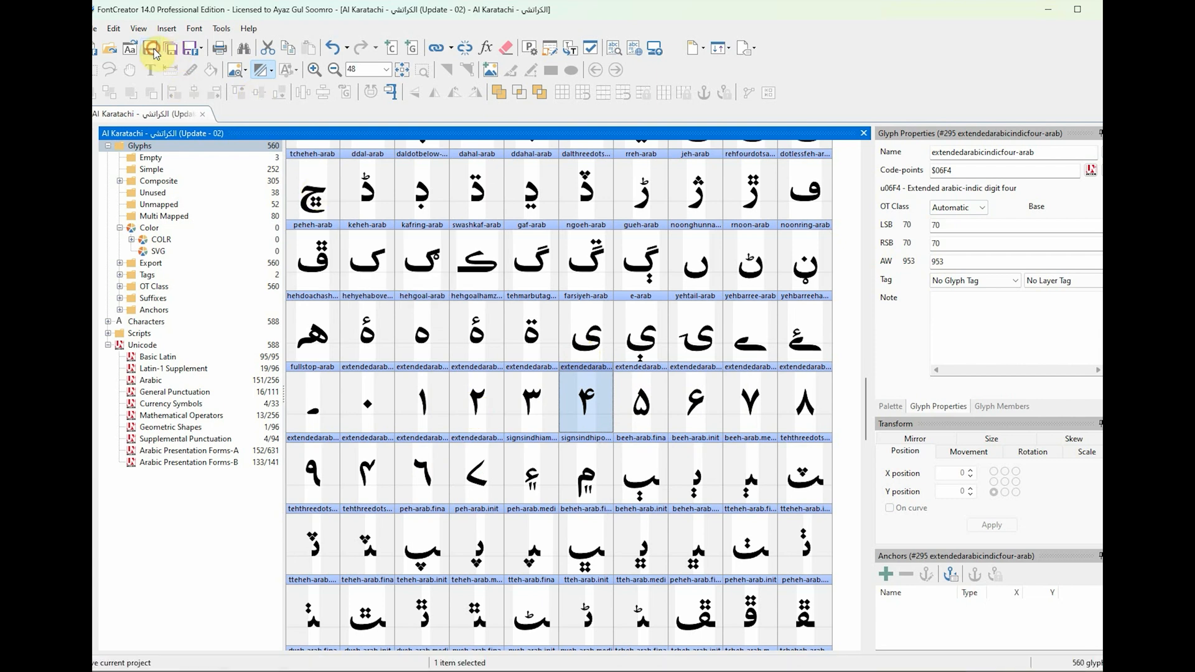